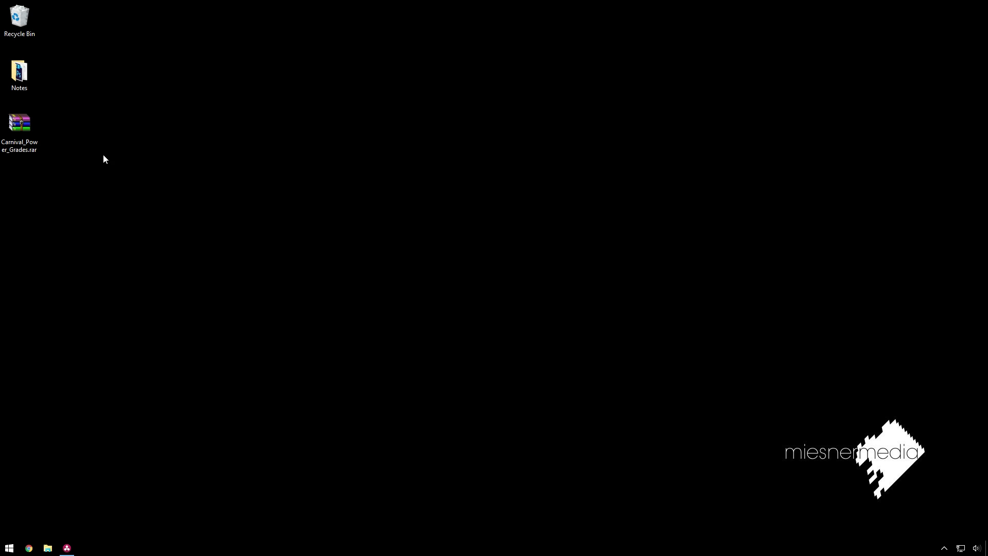
# Extract Carnival_Power_Grades.rar onto the desktop and select the new Carnival Power Grades folder.
pyautogui.rightClick(24, 131)
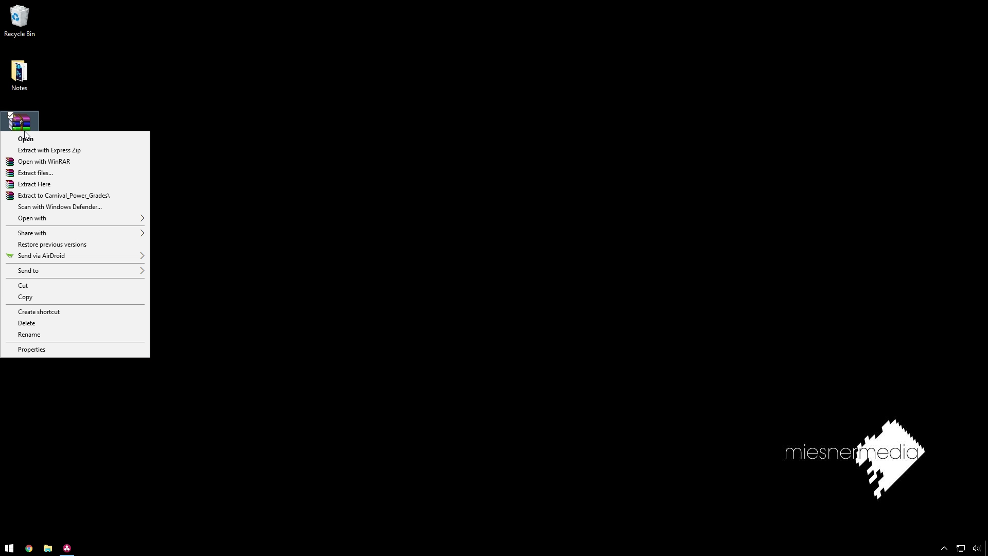
pyautogui.click(39, 184)
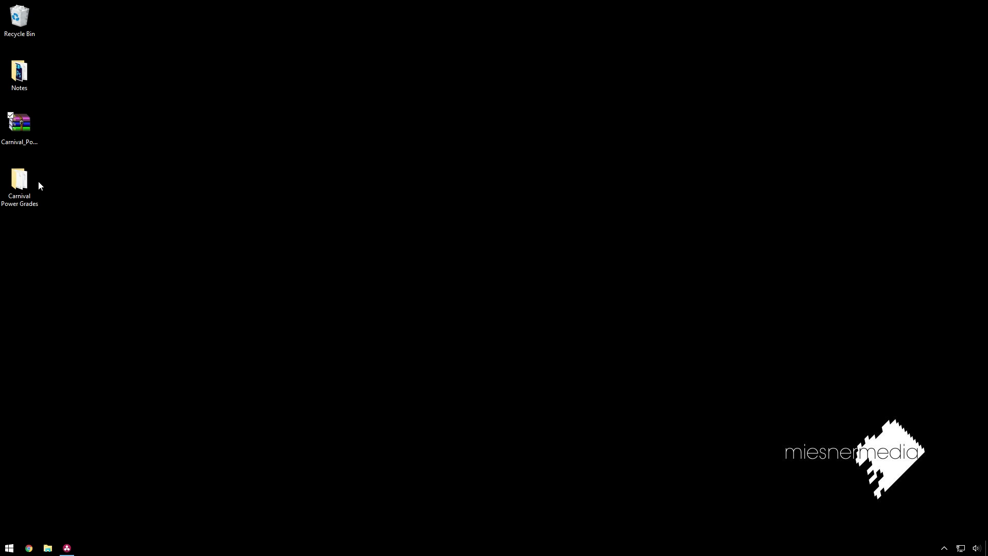
pyautogui.click(21, 181)
pyautogui.press('Return')
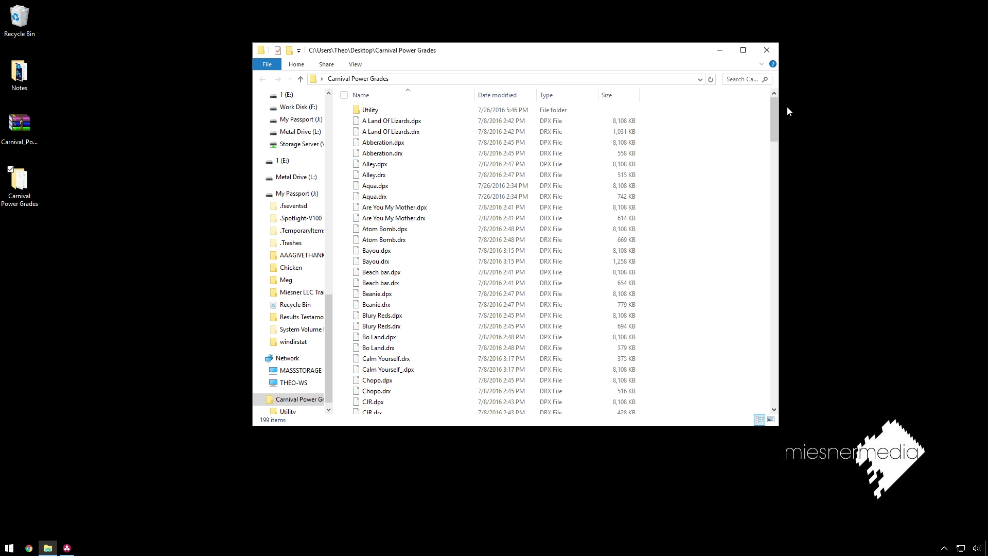
pyautogui.moveTo(775, 107)
pyautogui.mouseDown()
pyautogui.moveTo(774, 392)
pyautogui.moveTo(773, 109)
pyautogui.mouseUp()
pyautogui.doubleClick(396, 114)
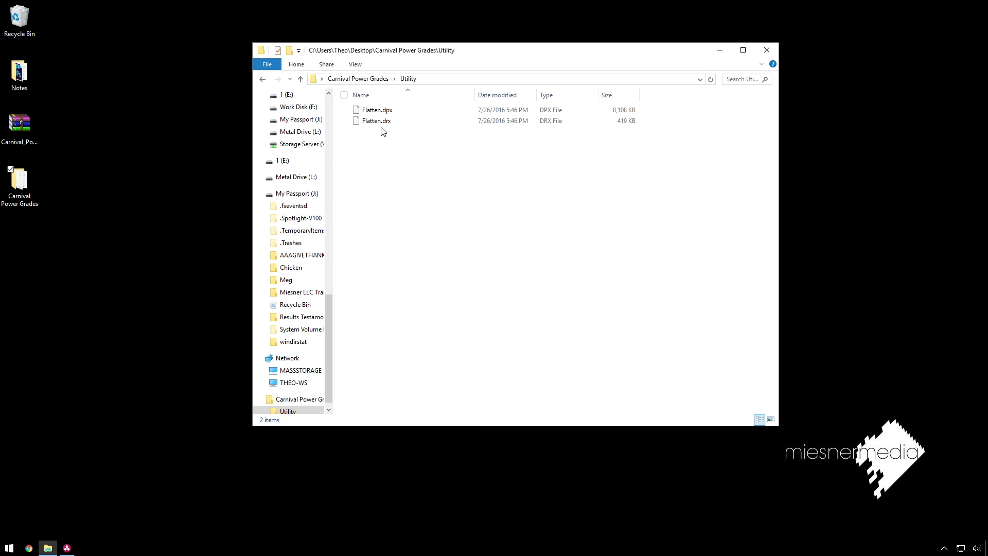
pyautogui.hotkey('ctrl', 'a')
pyautogui.click(467, 134)
pyautogui.press('BackSpace')
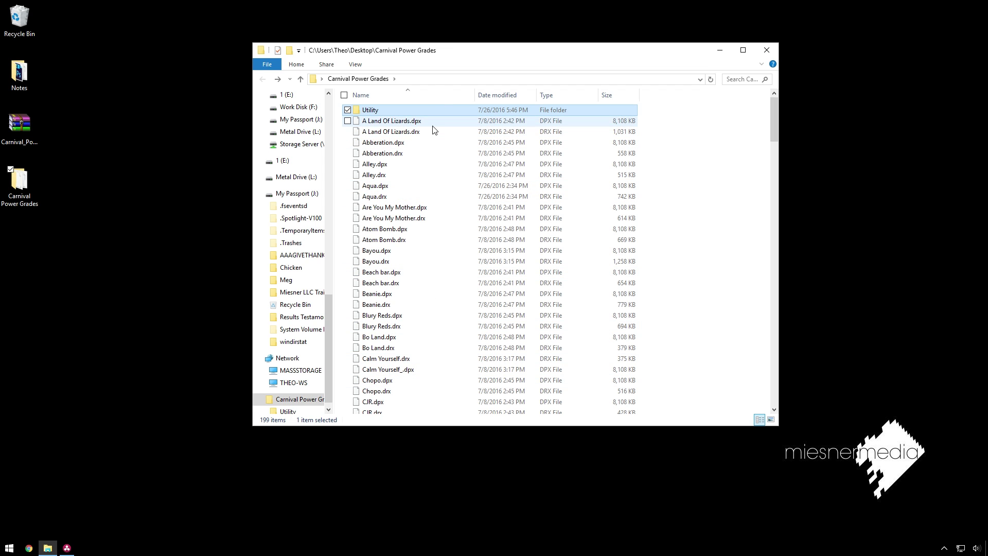
pyautogui.scroll(-20, 432, 222)
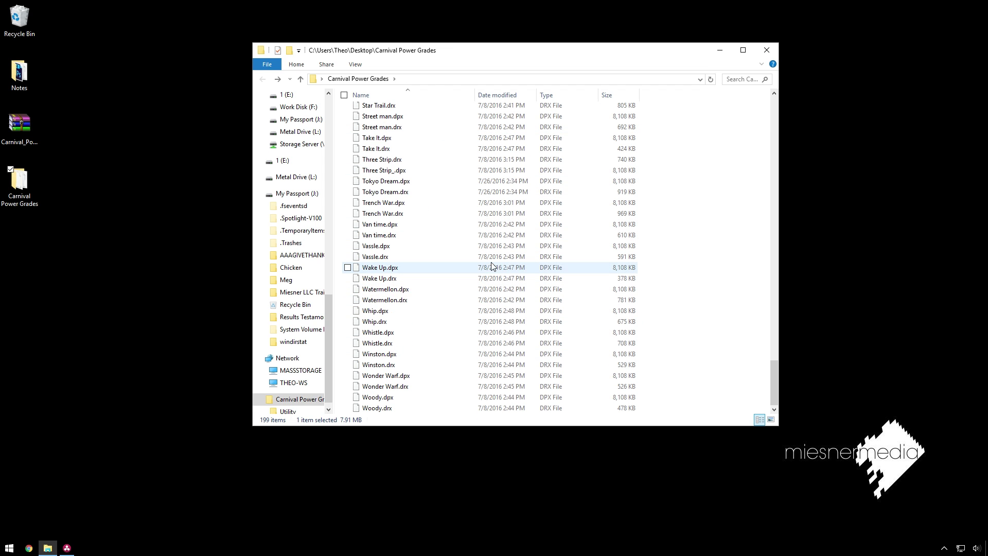
pyautogui.scroll(20, 491, 266)
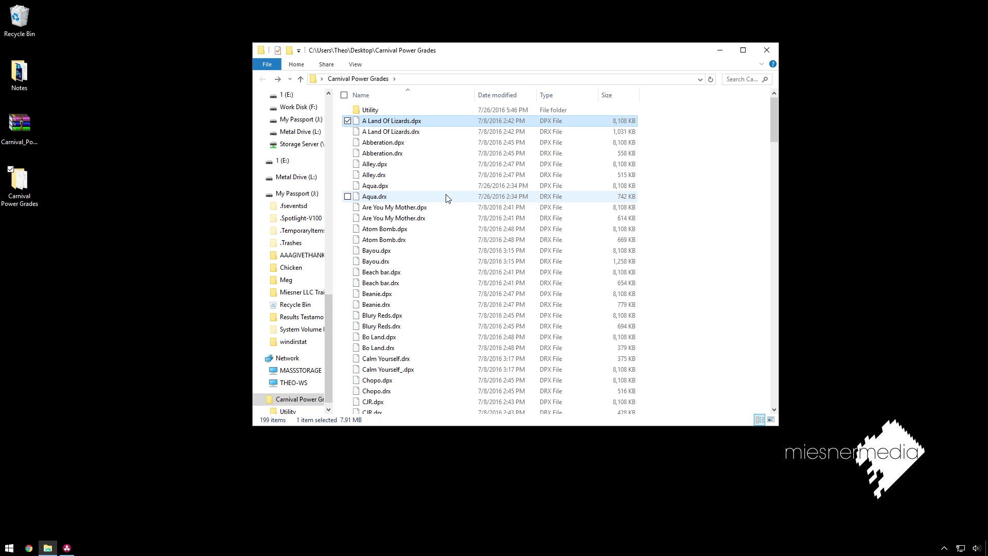
pyautogui.click(437, 108)
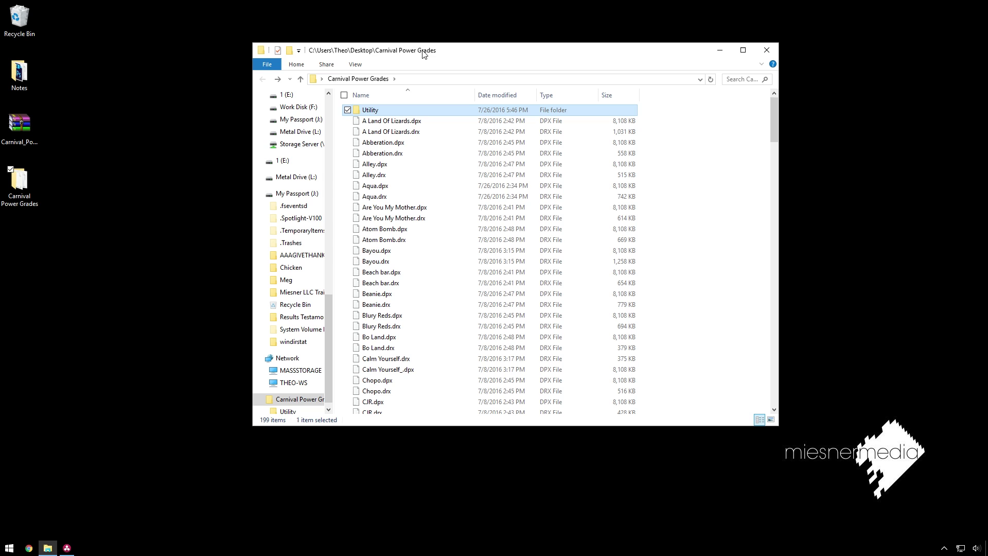
pyautogui.hotkey('alt', 'F4')
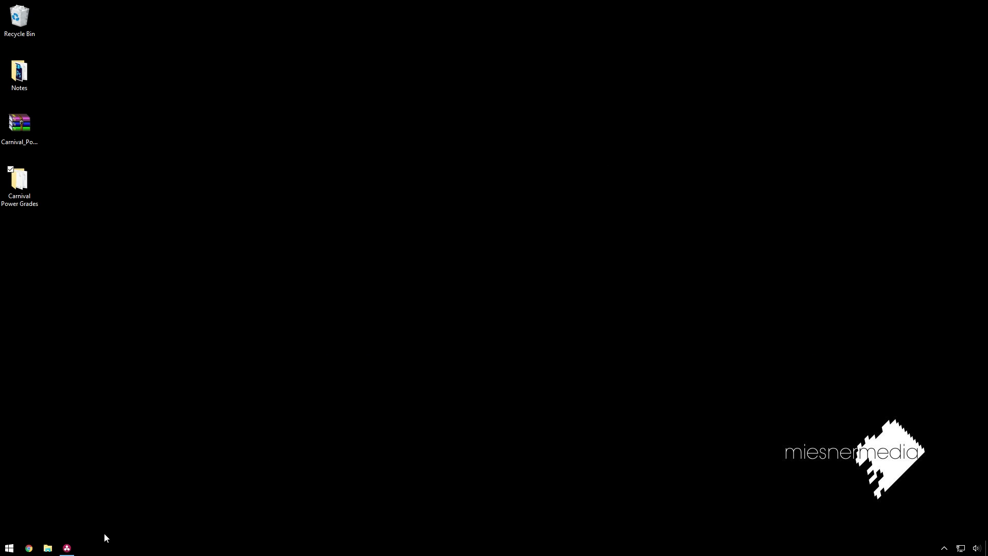
# Return to Resolve, expand the gallery and add a PowerGrade 7 album under Project Stills.
pyautogui.click(67, 548)
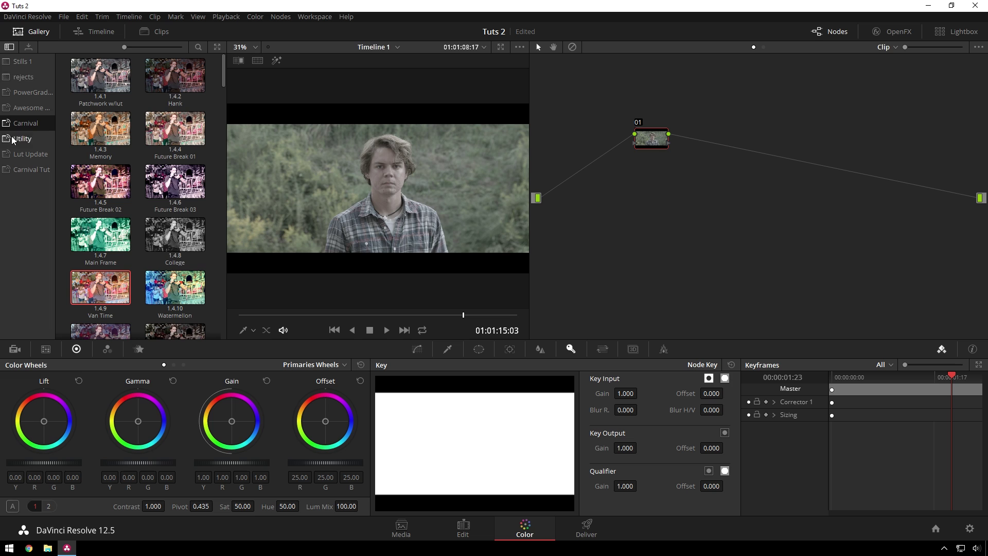
pyautogui.click(216, 48)
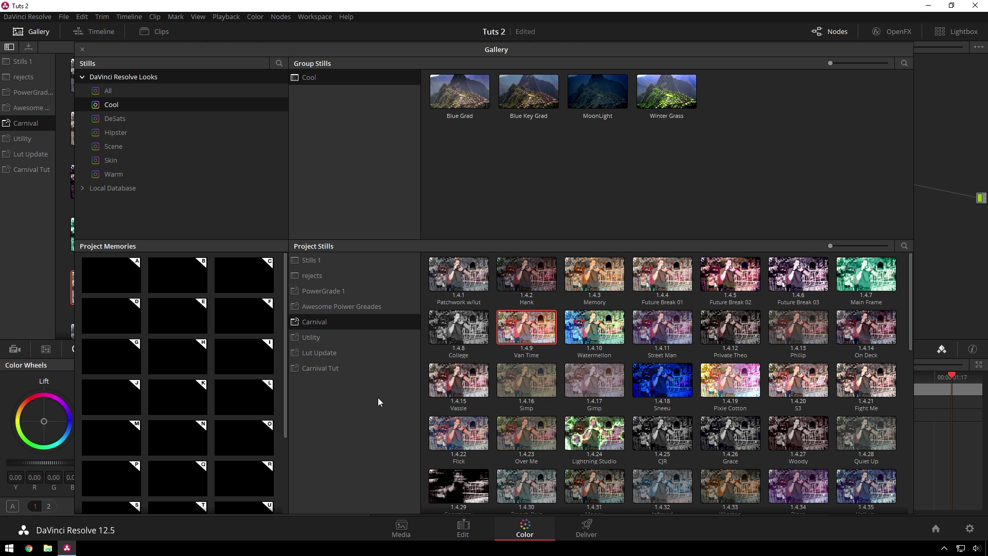
pyautogui.rightClick(326, 422)
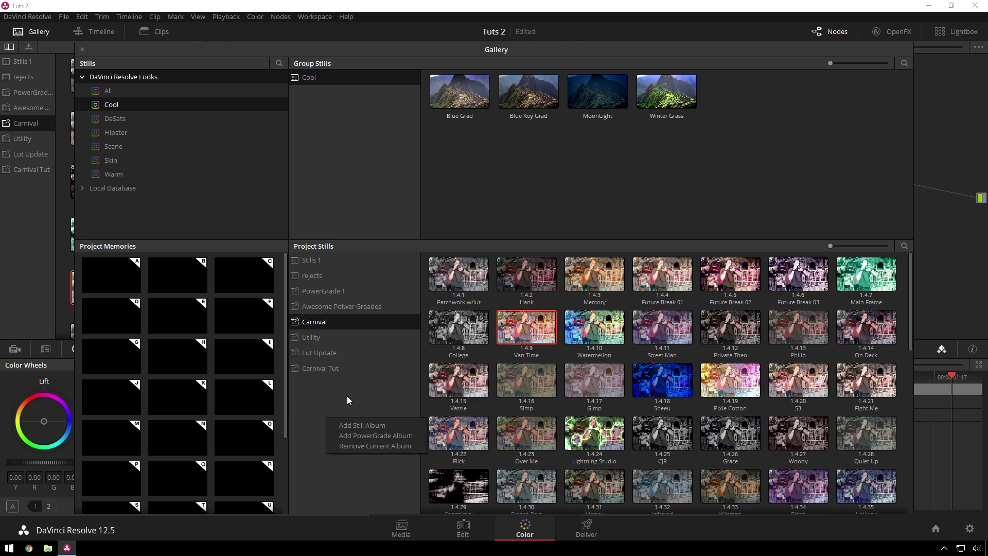
pyautogui.click(347, 397)
pyautogui.rightClick(322, 397)
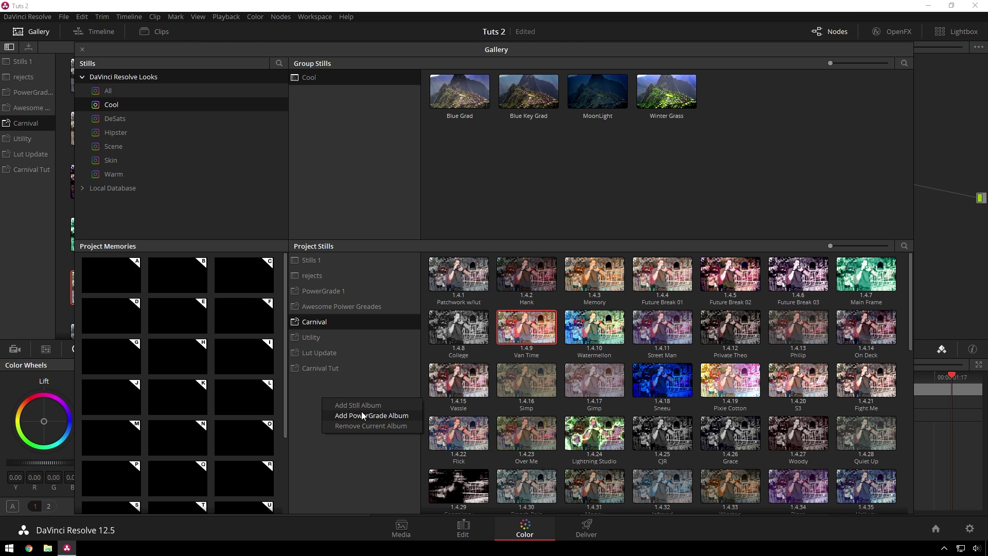
pyautogui.click(362, 415)
pyautogui.click(339, 384)
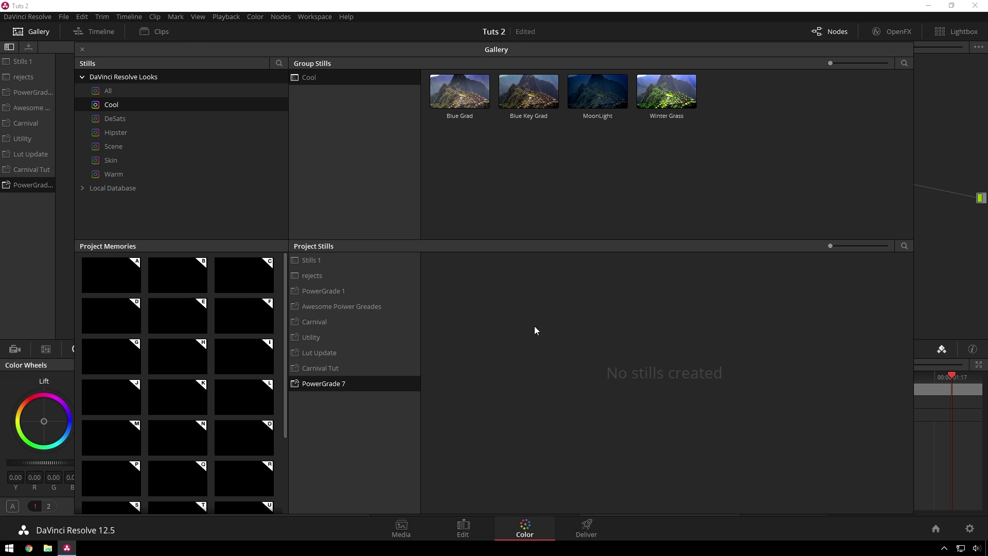
# Import all DPX stills from Desktop\Carnival Power Grades, excluding the Utility folder, into PowerGrade 7.
pyautogui.rightClick(504, 324)
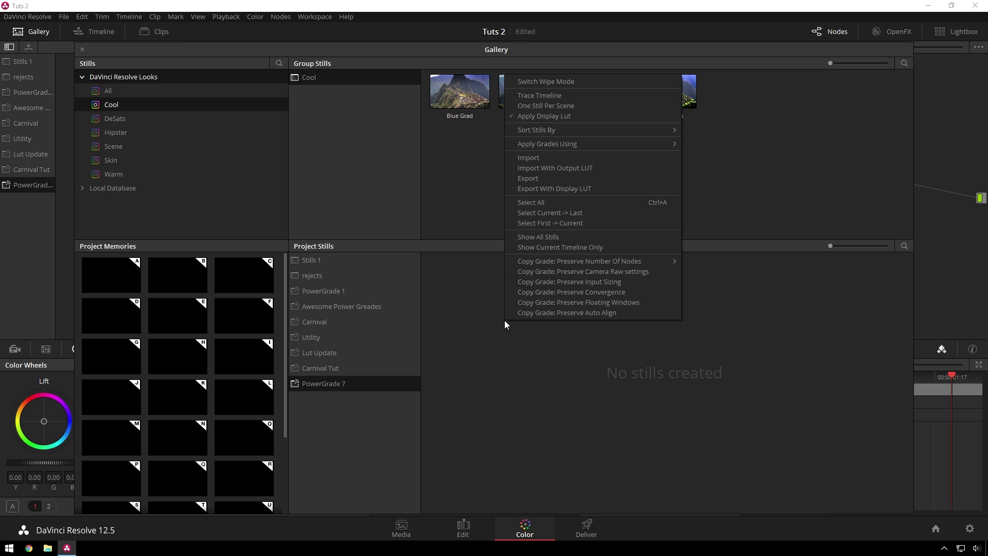
pyautogui.click(567, 158)
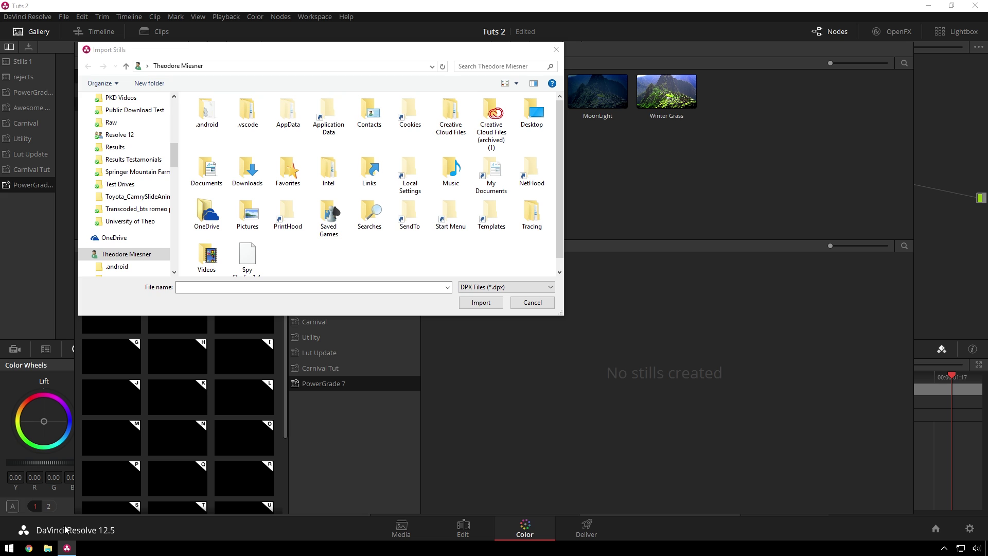
pyautogui.click(275, 75)
pyautogui.click(271, 70)
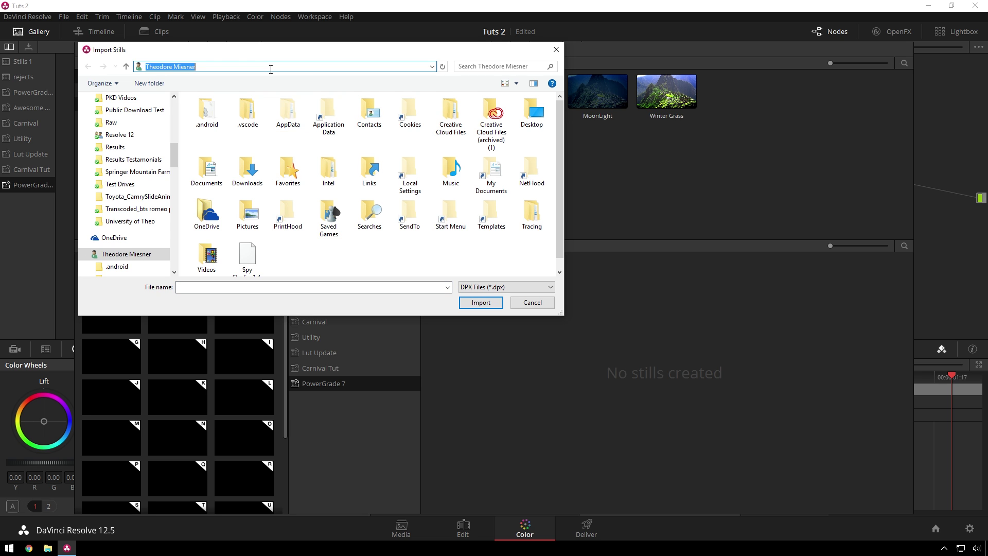
pyautogui.write('C:\\Users\\Theo\\Desktop\\Carnival Power Grades')
pyautogui.press('Return')
pyautogui.click(237, 124)
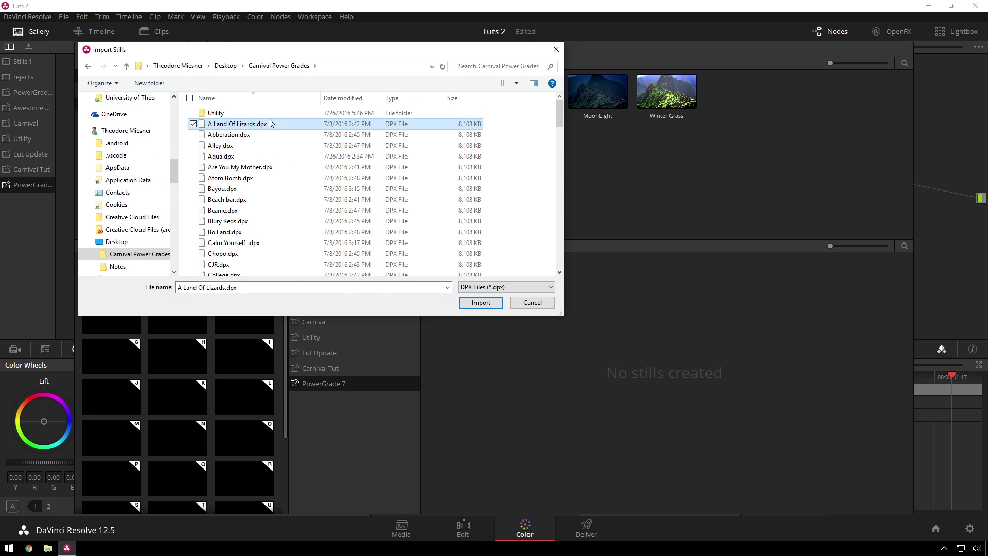
pyautogui.hotkey('ctrl', 'a')
pyautogui.click(197, 114)
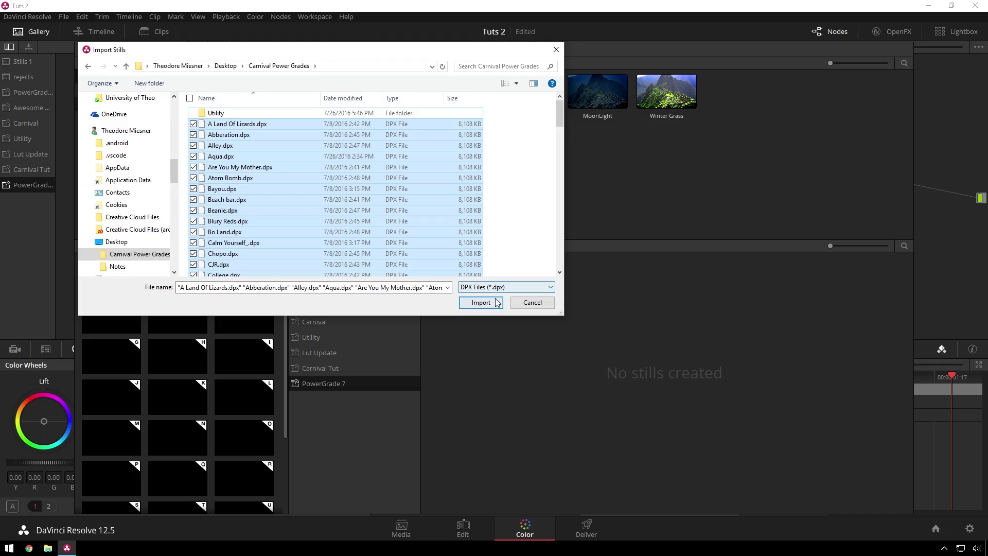
pyautogui.click(480, 303)
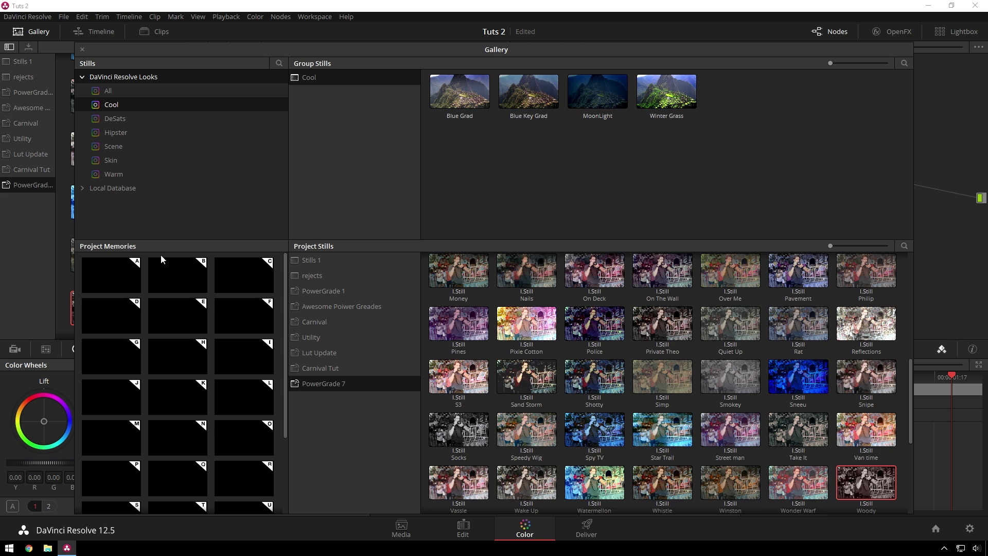
# Apply the Hank PowerGrade to the clip, toggling node 04's vignette off and on to compare.
pyautogui.click(82, 50)
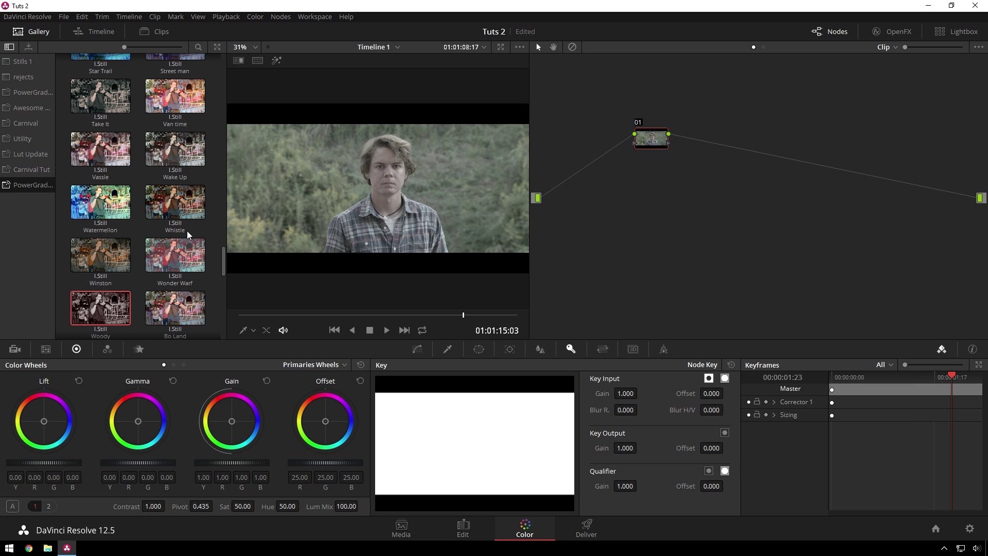
pyautogui.scroll(5, 188, 234)
pyautogui.scroll(-10, 157, 137)
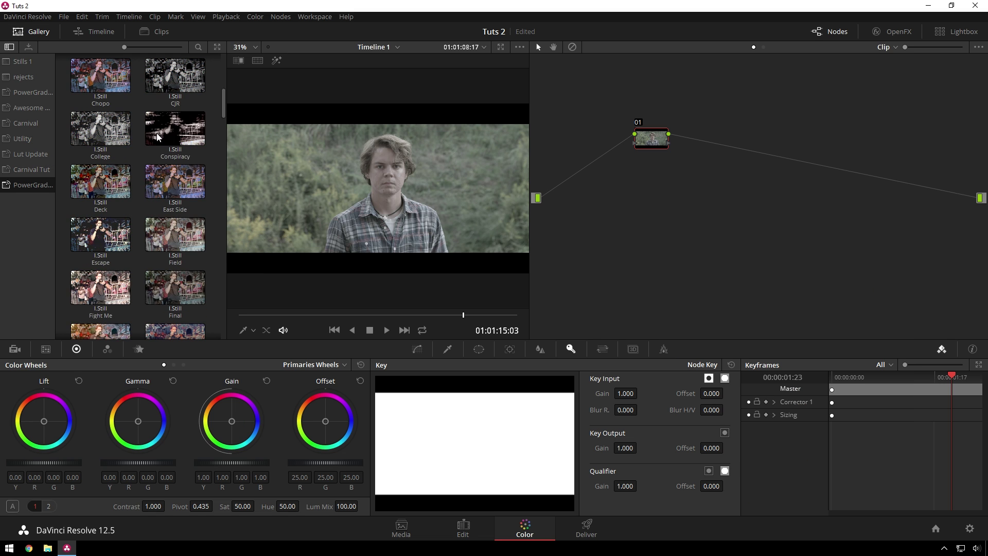
pyautogui.scroll(-3, 159, 138)
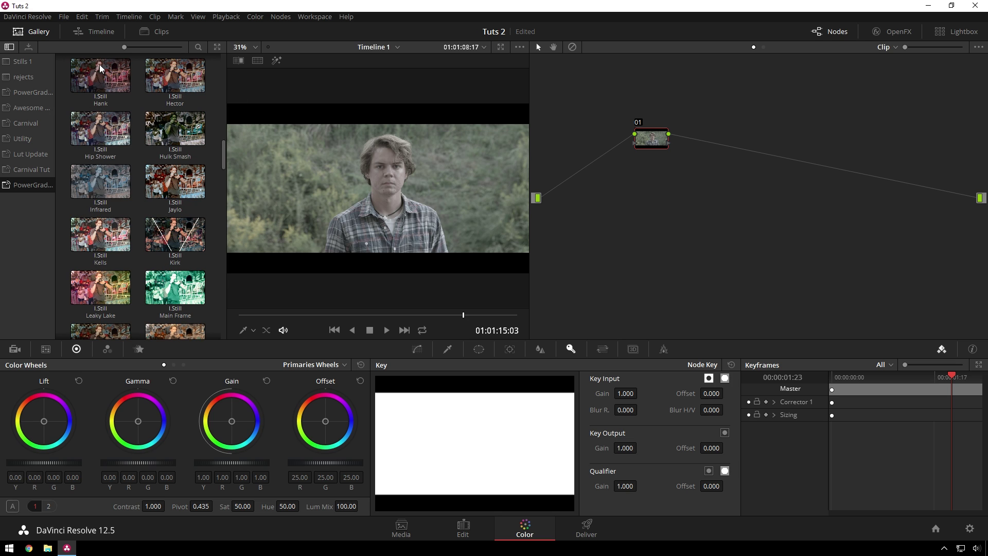
pyautogui.moveTo(107, 78); pyautogui.dragTo(624, 130)
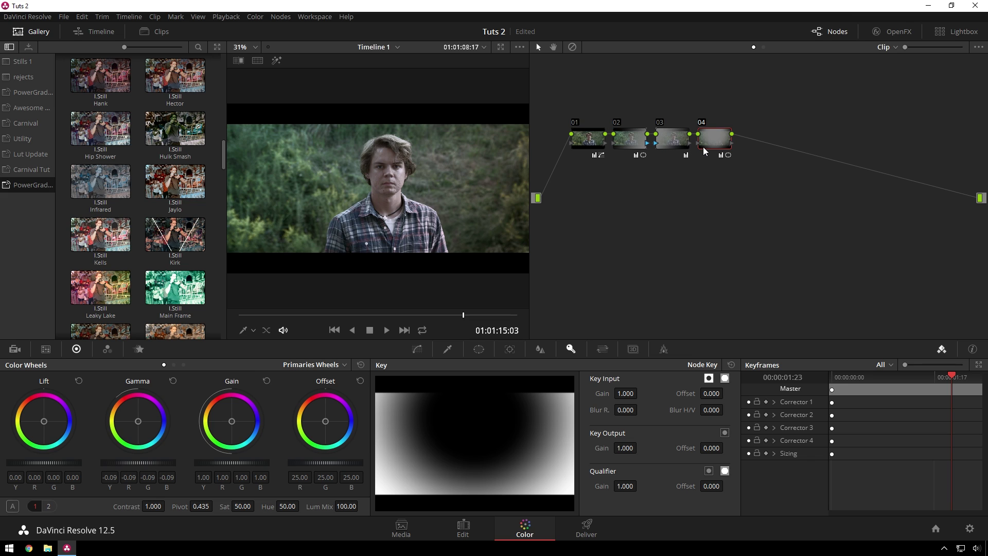
pyautogui.hotkey('ctrl', 'd')
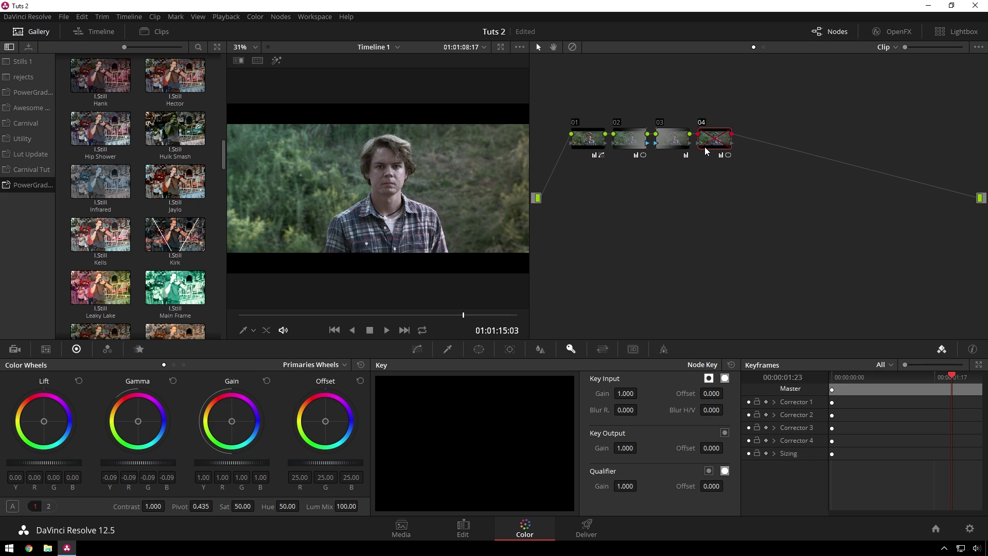
pyautogui.hotkey('ctrl', 'd')
# Lower node 01's gain to 0.92 and delete nodes 02 and 03.
pyautogui.click(602, 136)
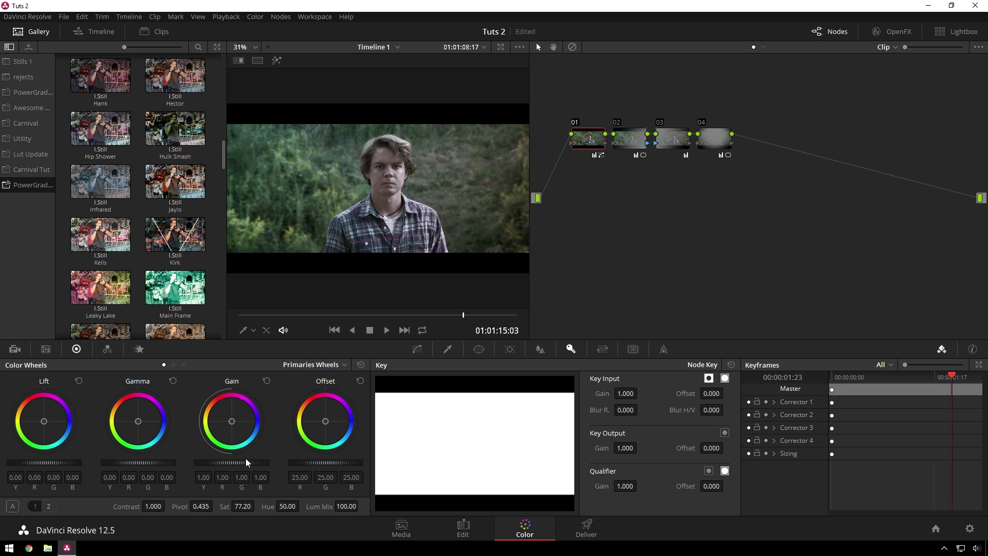
pyautogui.moveTo(231, 462)
pyautogui.mouseDown()
pyautogui.moveTo(247, 462)
pyautogui.moveTo(195, 461)
pyautogui.moveTo(242, 462)
pyautogui.mouseUp()
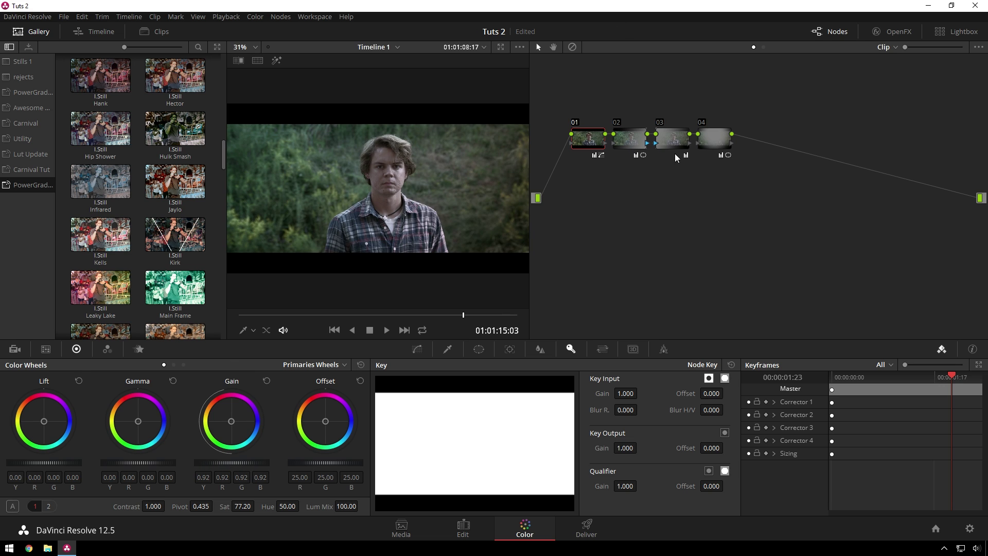
pyautogui.moveTo(667, 184); pyautogui.dragTo(617, 119)
pyautogui.press('Delete')
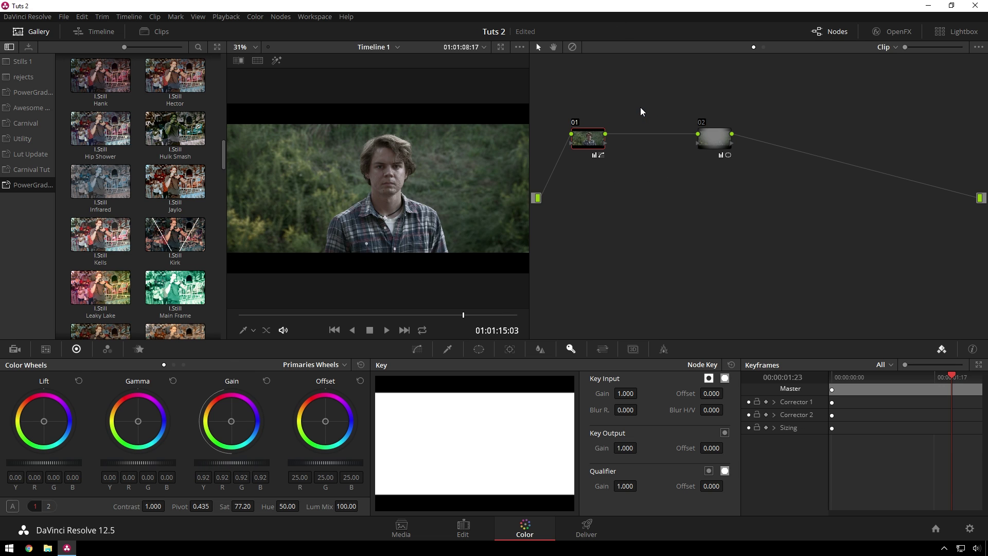
pyautogui.rightClick(649, 185)
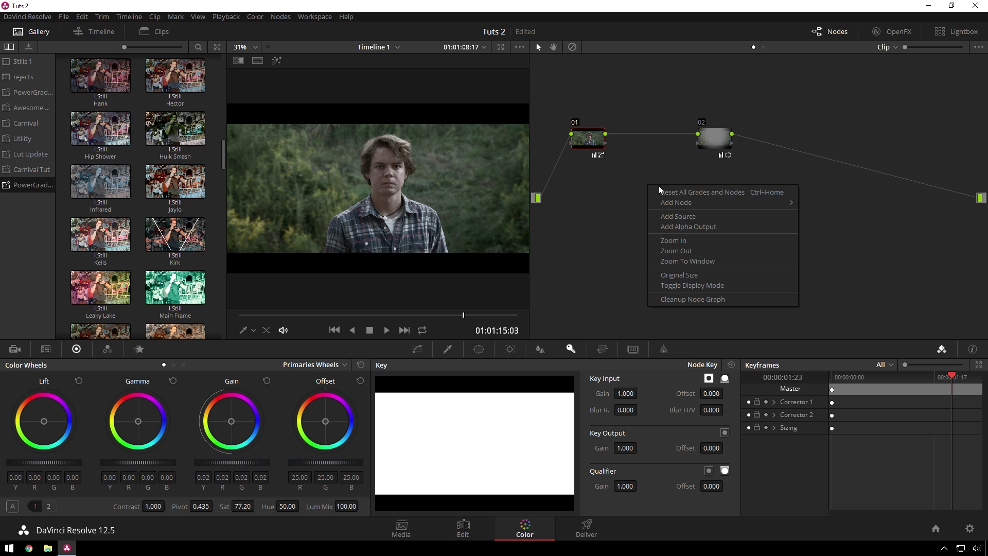
# Reset all grades and nodes, then apply the Memory PowerGrade to the clip.
pyautogui.click(674, 193)
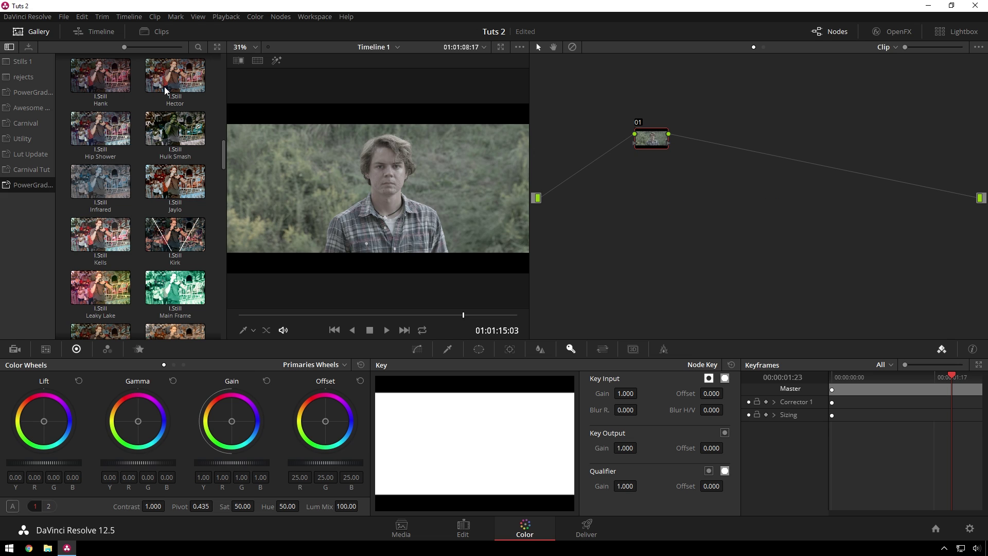
pyautogui.scroll(-3, 184, 136)
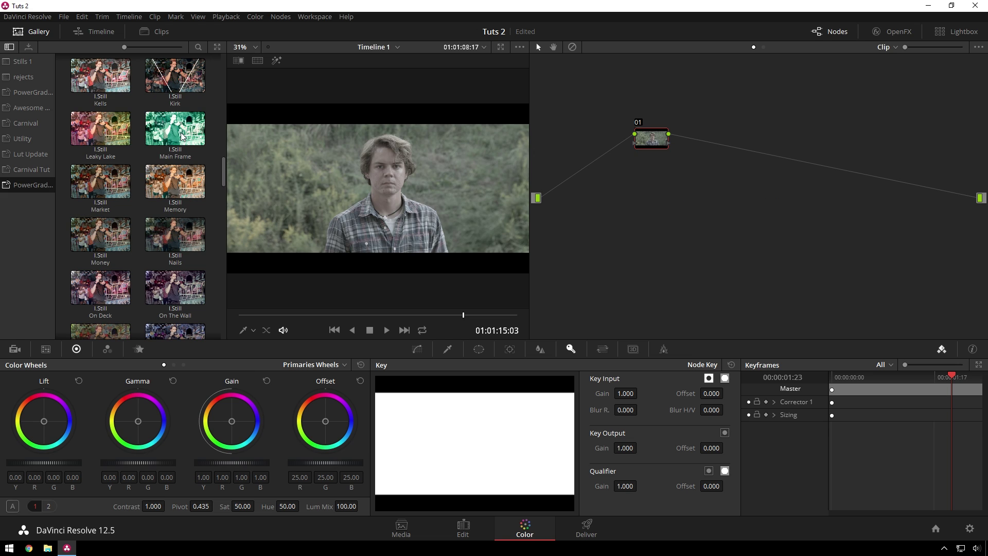
pyautogui.click(191, 185)
pyautogui.moveTo(186, 185); pyautogui.dragTo(651, 138)
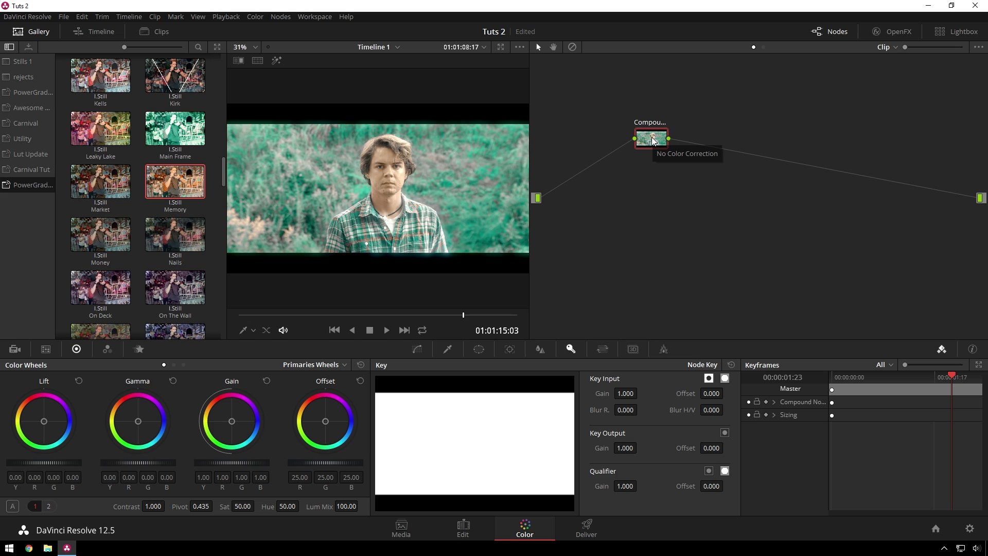
# Inside the compound node, disable node 06's edge detect and darken node 04's gamma.
pyautogui.doubleClick(652, 141)
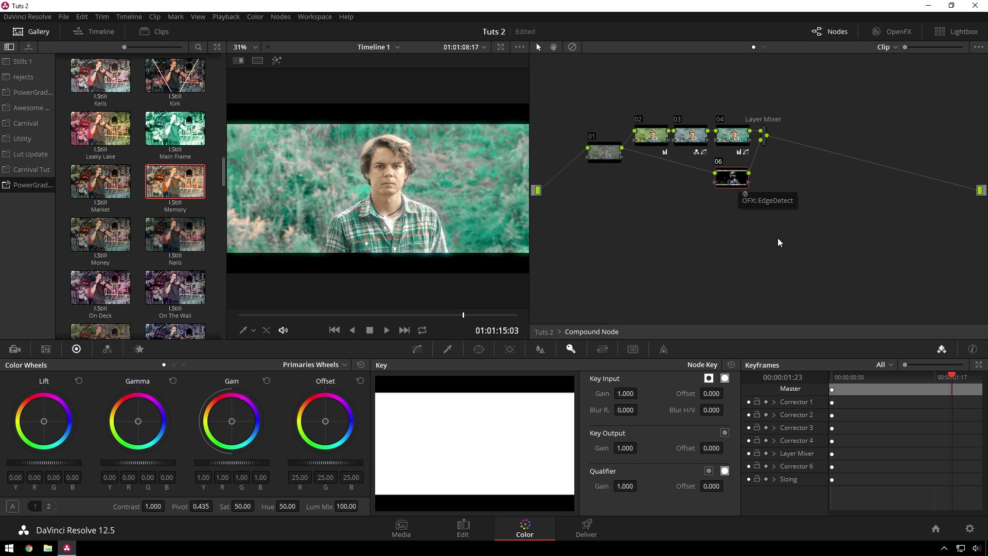
pyautogui.hotkey('ctrl', 'd')
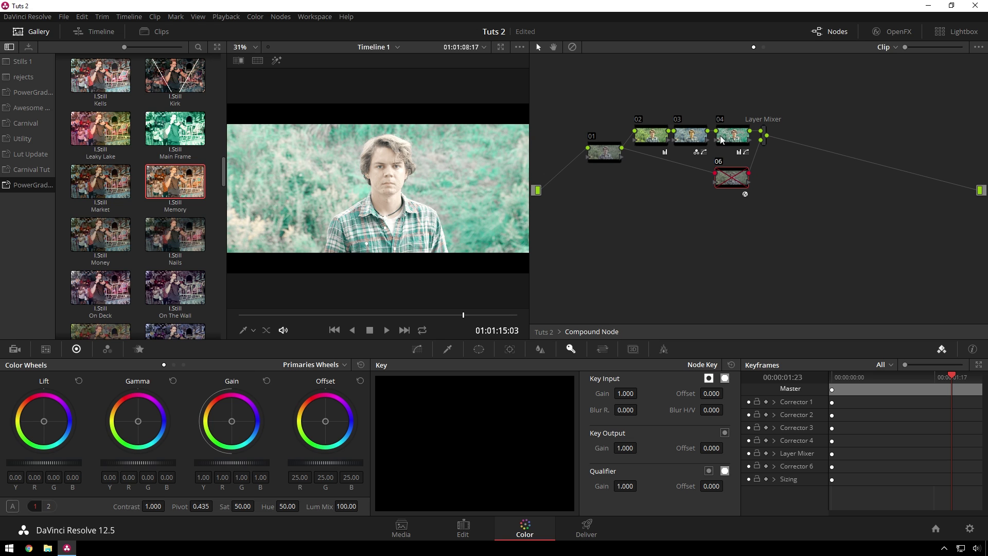
pyautogui.click(730, 141)
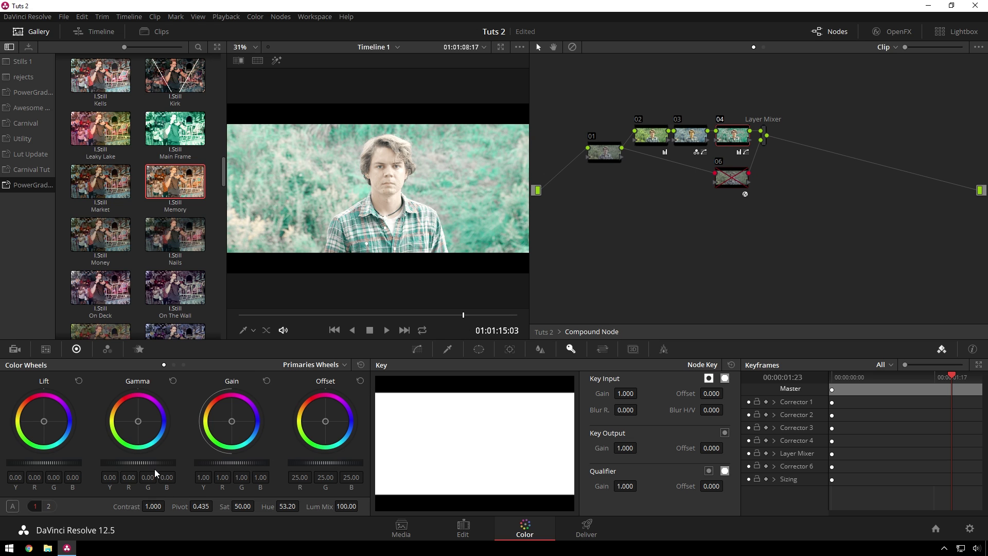
pyautogui.moveTo(153, 463)
pyautogui.mouseDown()
pyautogui.moveTo(148, 452)
pyautogui.moveTo(149, 462)
pyautogui.mouseUp()
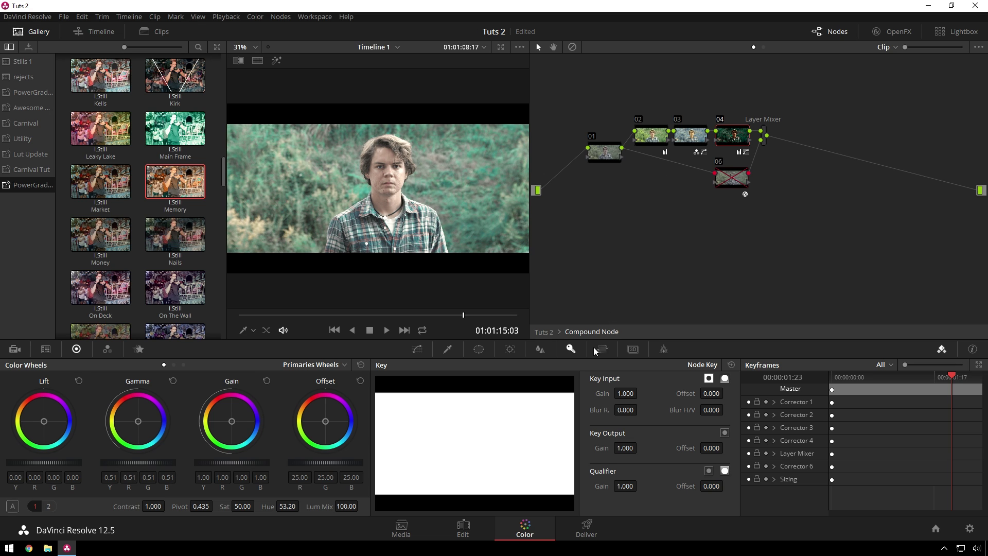
pyautogui.click(550, 335)
# Reset the clip to one node and apply the Future Break Soma PowerGrade.
pyautogui.hotkey('ctrl', 'Home')
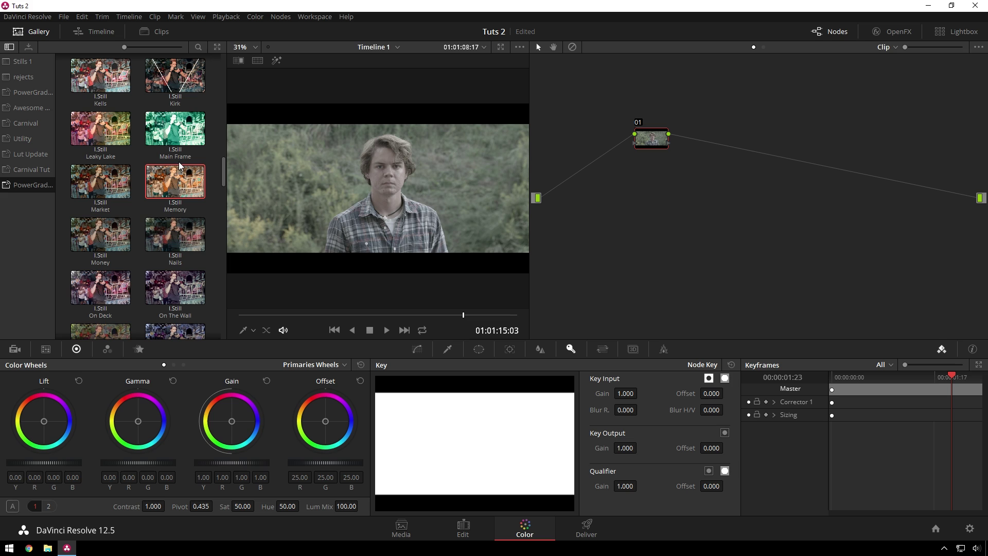
pyautogui.scroll(5, 196, 164)
pyautogui.moveTo(168, 83); pyautogui.dragTo(641, 151)
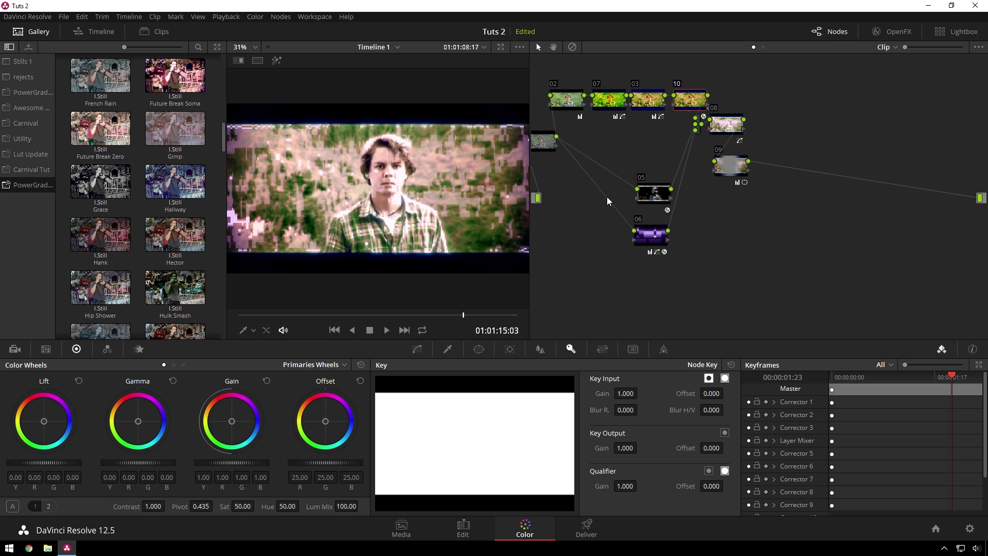
# Switch off node 06's glitch effect and node 10.
pyautogui.hotkey('ctrl', 'd')
pyautogui.click(661, 235)
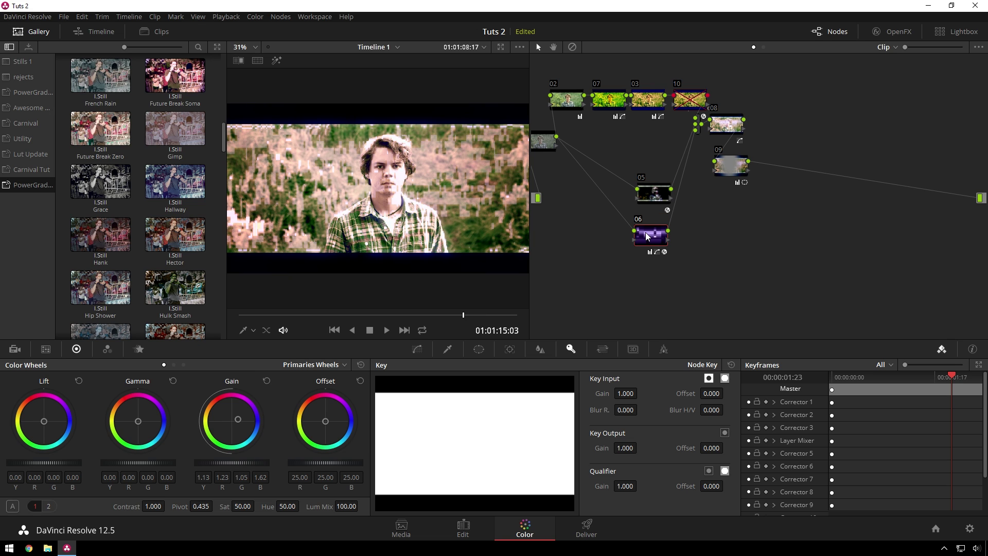
pyautogui.hotkey('ctrl', 'd')
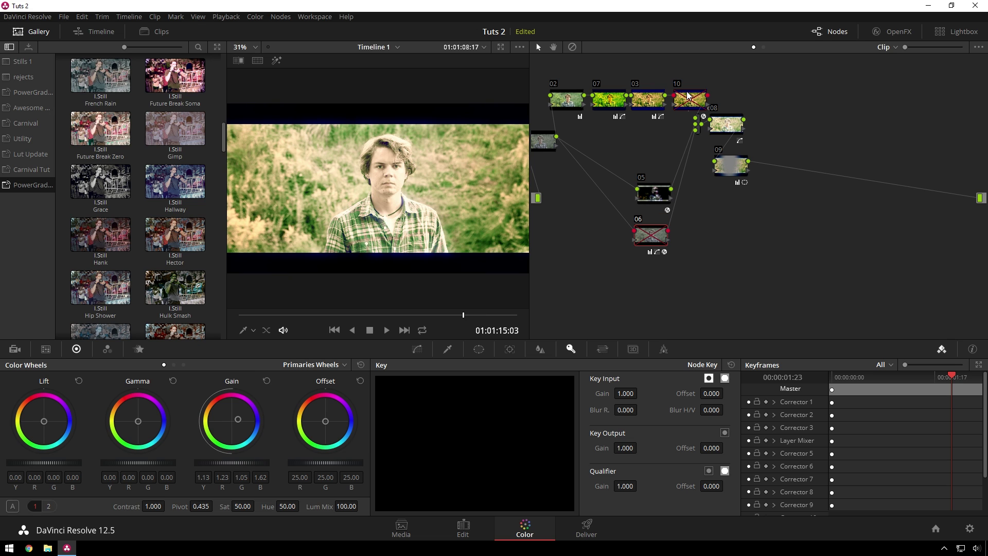
pyautogui.click(687, 96)
pyautogui.hotkey('ctrl', 'd')
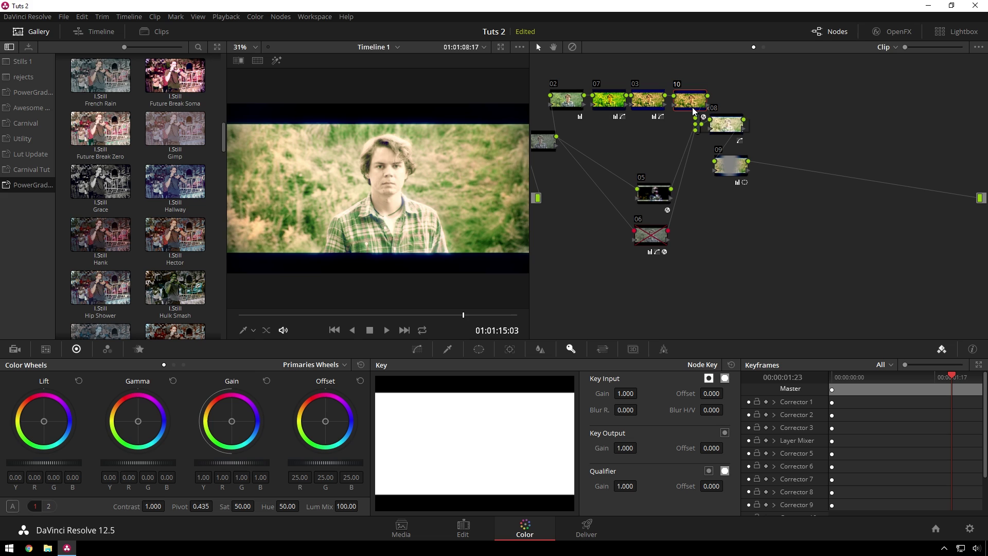
pyautogui.hotkey('ctrl', 'd')
# Darken node 07's gamma to -0.43 Y, then toggle node 05's glow to compare.
pyautogui.click(608, 101)
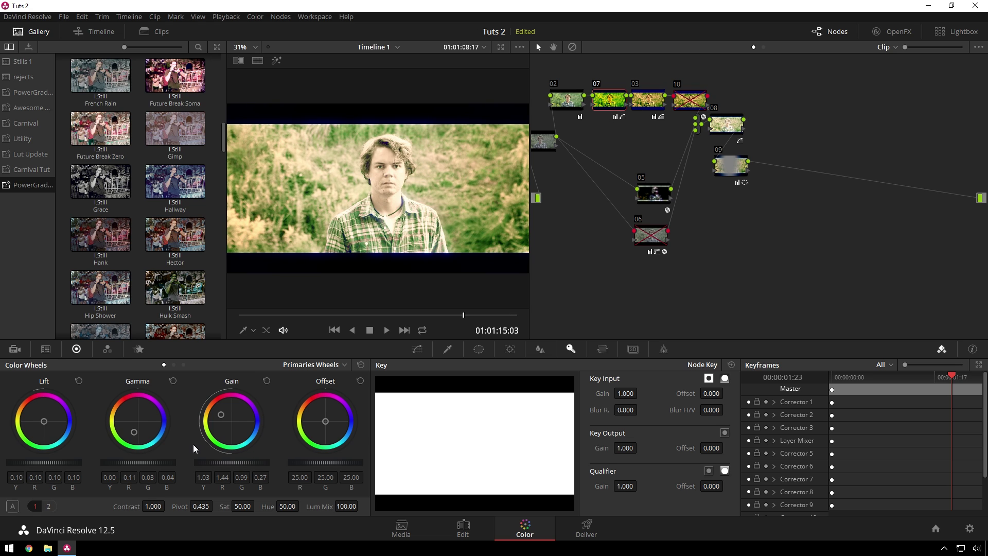
pyautogui.moveTo(178, 465); pyautogui.dragTo(152, 466)
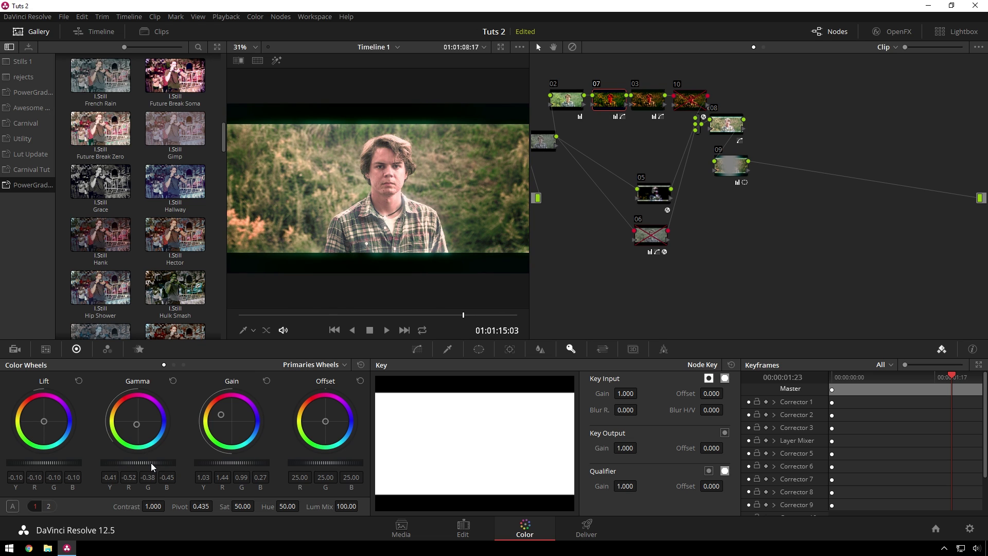
pyautogui.click(650, 195)
pyautogui.hotkey('ctrl', 'd')
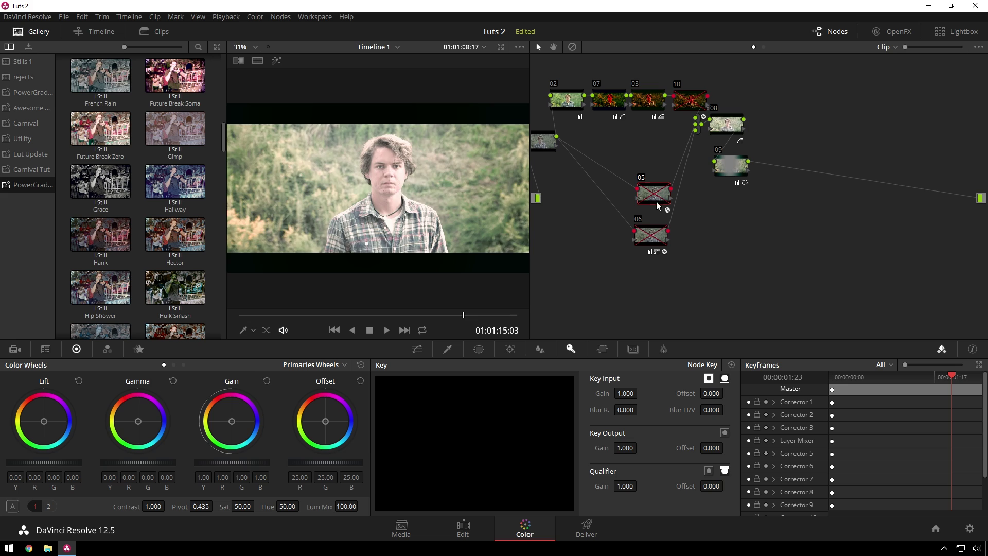
pyautogui.hotkey('ctrl', 'd')
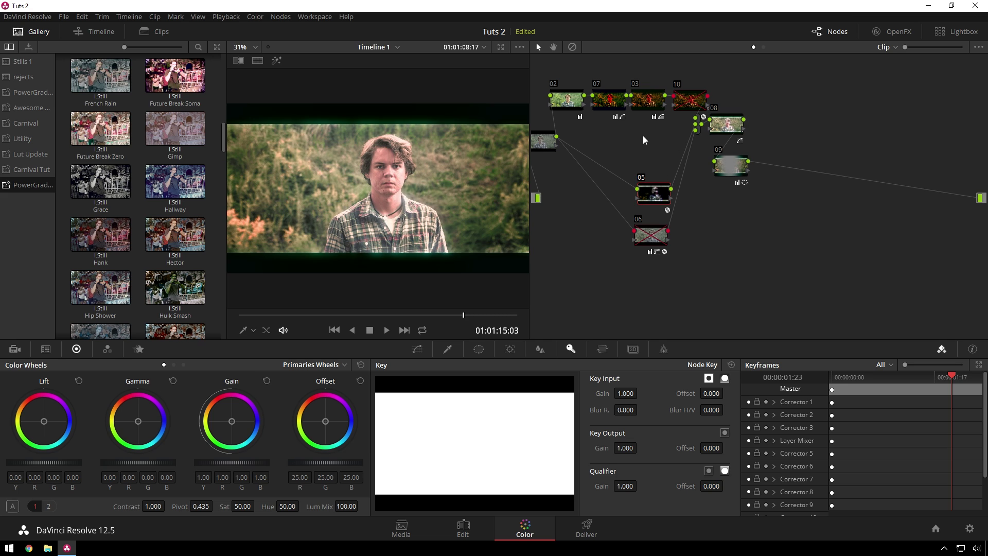
# Reset the grade, apply another PowerGrade still, and nudge the Parallel Mixer and node 02 into place.
pyautogui.rightClick(744, 256)
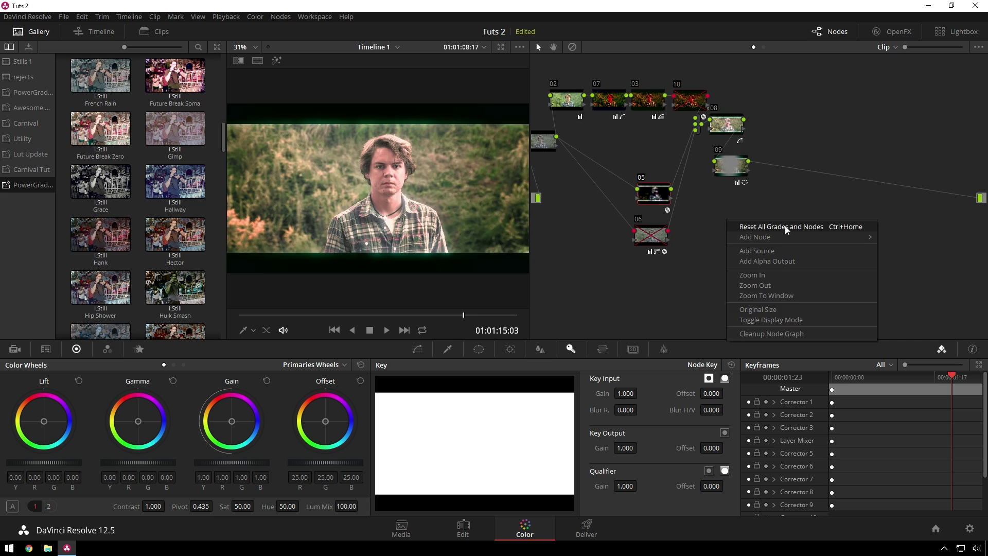
pyautogui.click(779, 226)
pyautogui.scroll(-10, 179, 221)
pyautogui.scroll(-5, 180, 221)
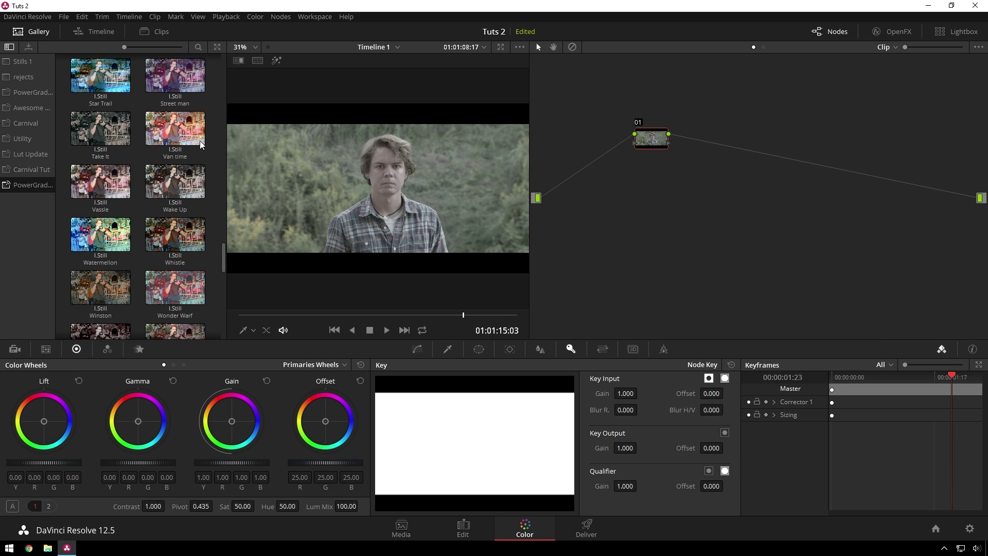
pyautogui.moveTo(183, 131); pyautogui.dragTo(630, 125)
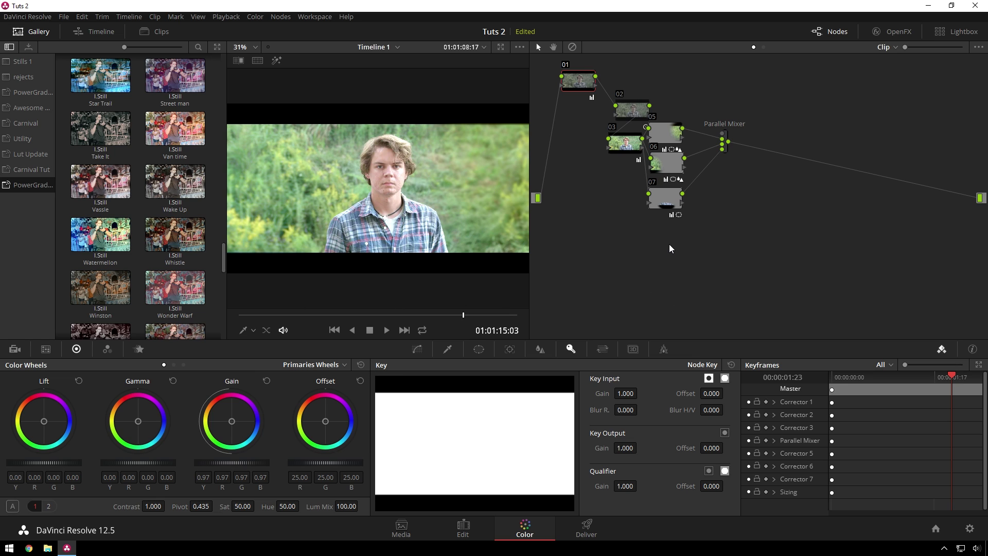
pyautogui.moveTo(726, 151); pyautogui.dragTo(737, 149)
pyautogui.moveTo(643, 108); pyautogui.dragTo(626, 109)
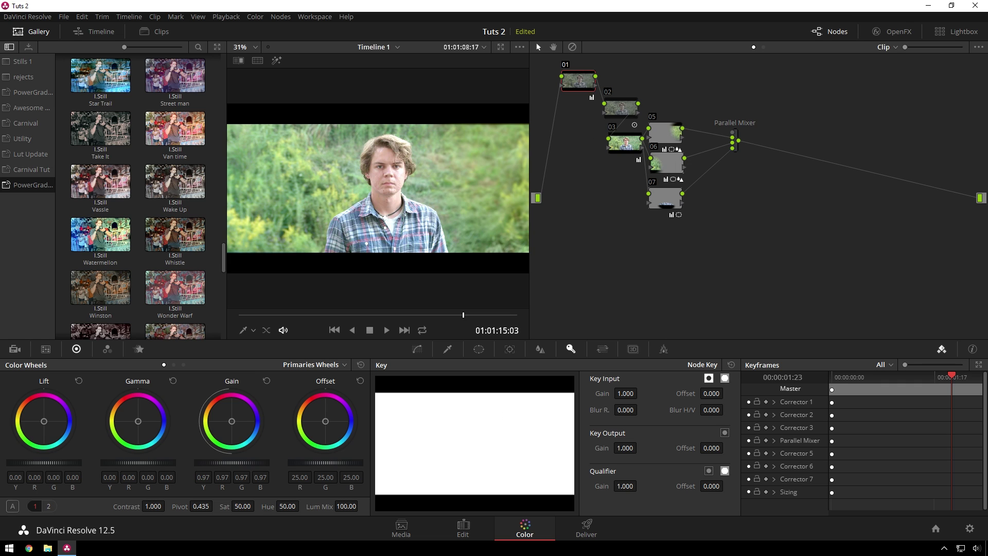
# Warm the grade with the gamma and gain wheels, then grab it as a custom-labelled still in Stills 1.
pyautogui.moveTo(138, 420); pyautogui.dragTo(151, 425)
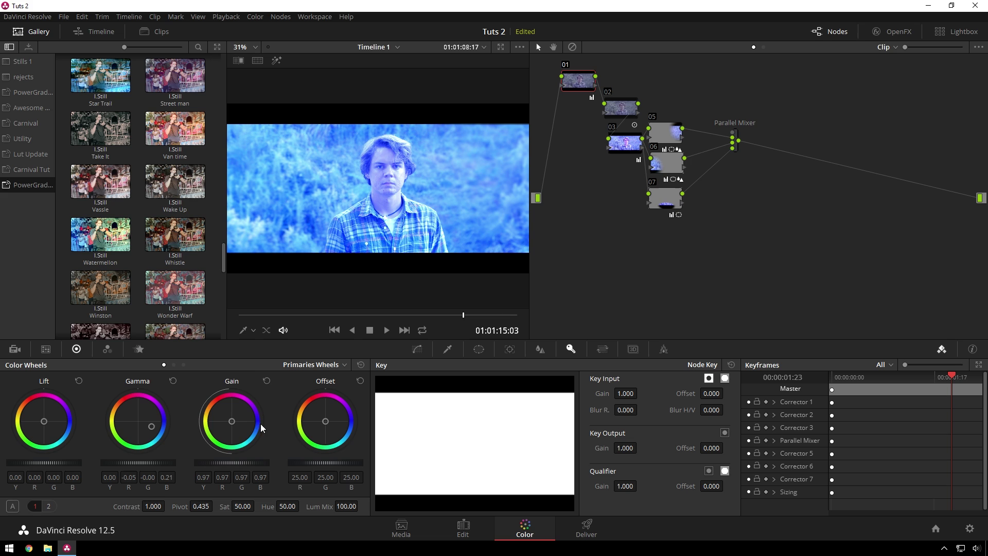
pyautogui.moveTo(231, 421); pyautogui.dragTo(223, 415)
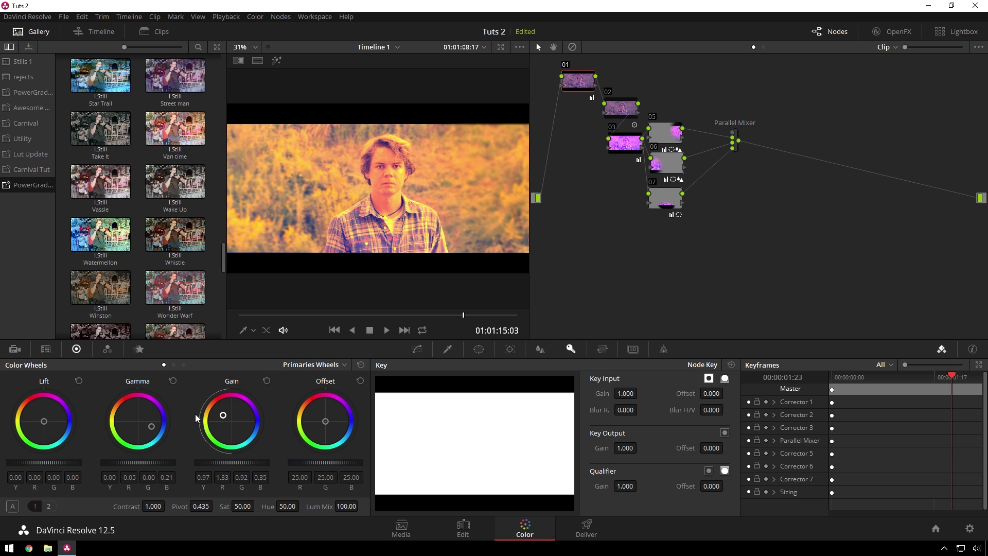
pyautogui.click(22, 63)
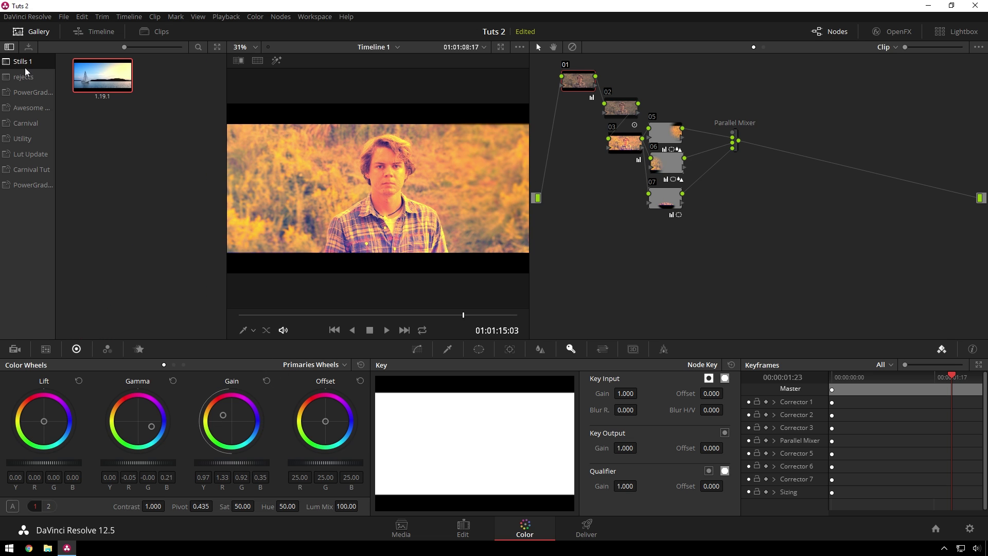
pyautogui.rightClick(391, 137)
pyautogui.click(417, 141)
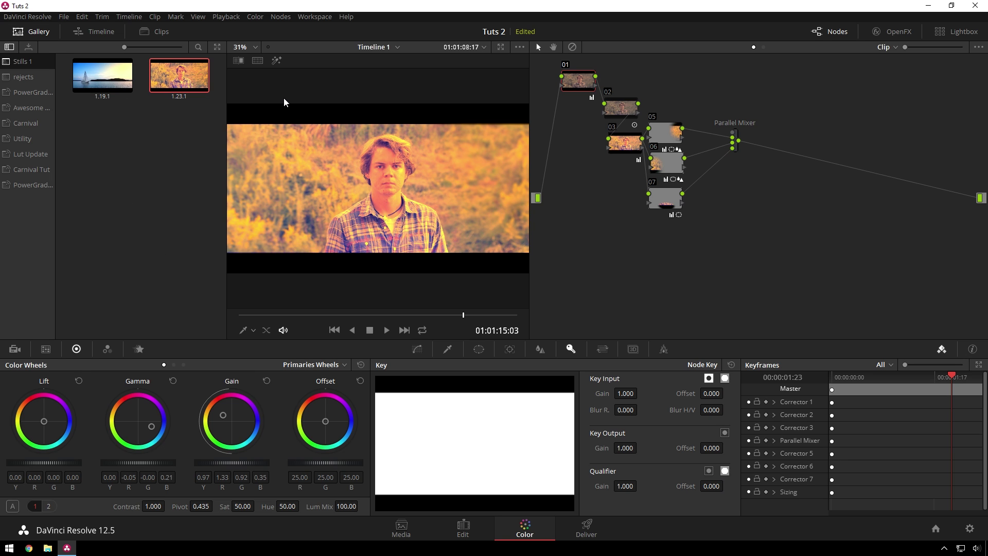
pyautogui.write('Theo is the coolest')
pyautogui.press('Return')
# Copy still 1.23.1 into the PowerGrade 1 album in the expanded gallery and view it there.
pyautogui.click(218, 47)
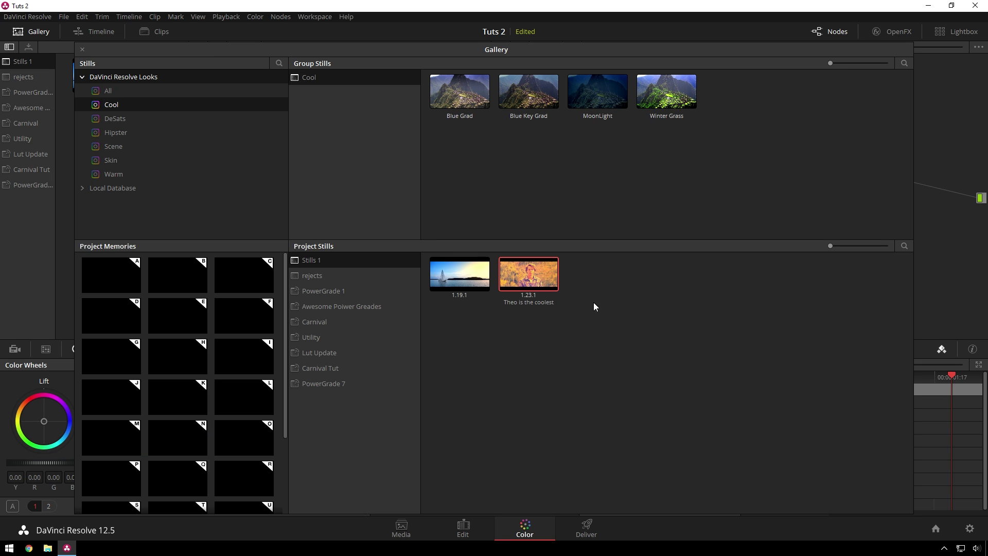
pyautogui.moveTo(528, 281); pyautogui.dragTo(334, 290)
pyautogui.click(349, 292)
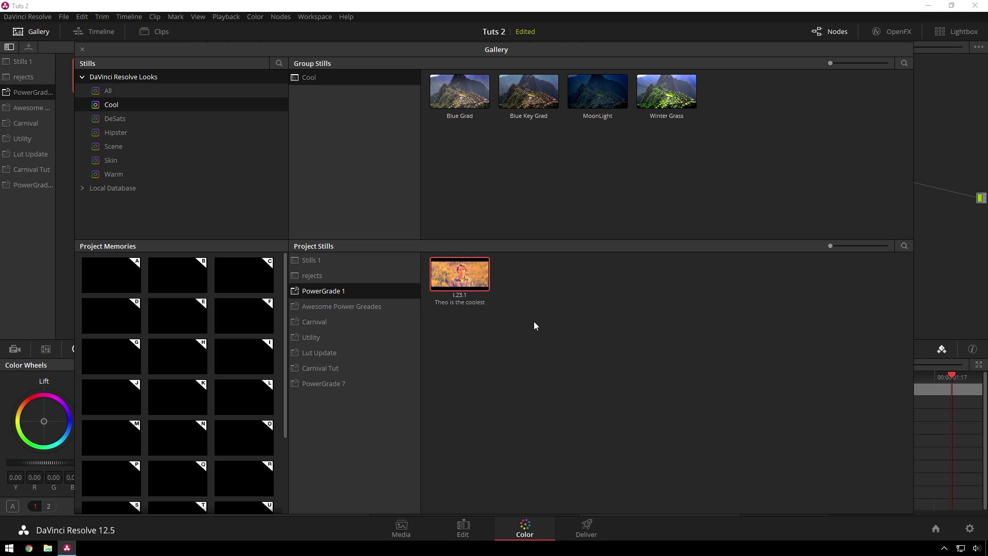
pyautogui.click(82, 50)
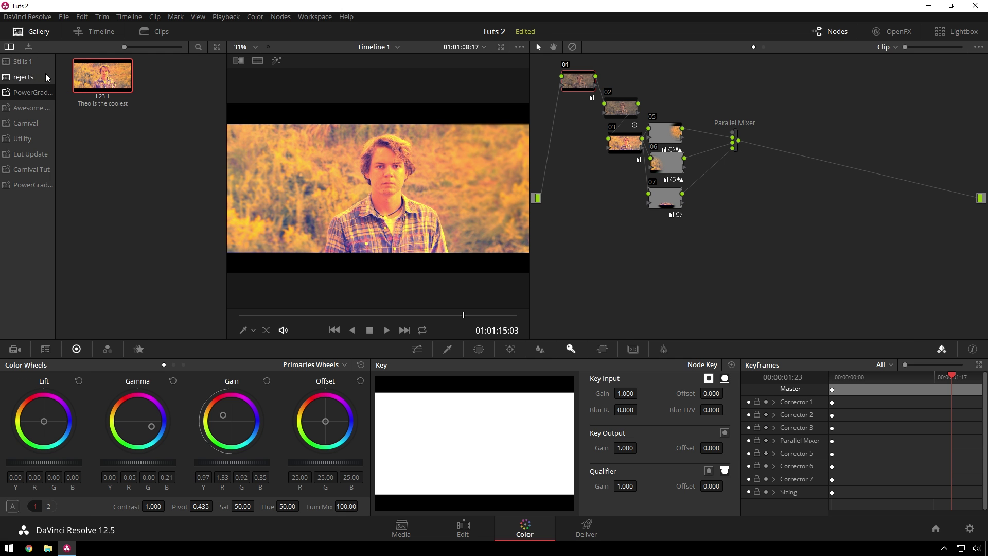
pyautogui.click(213, 48)
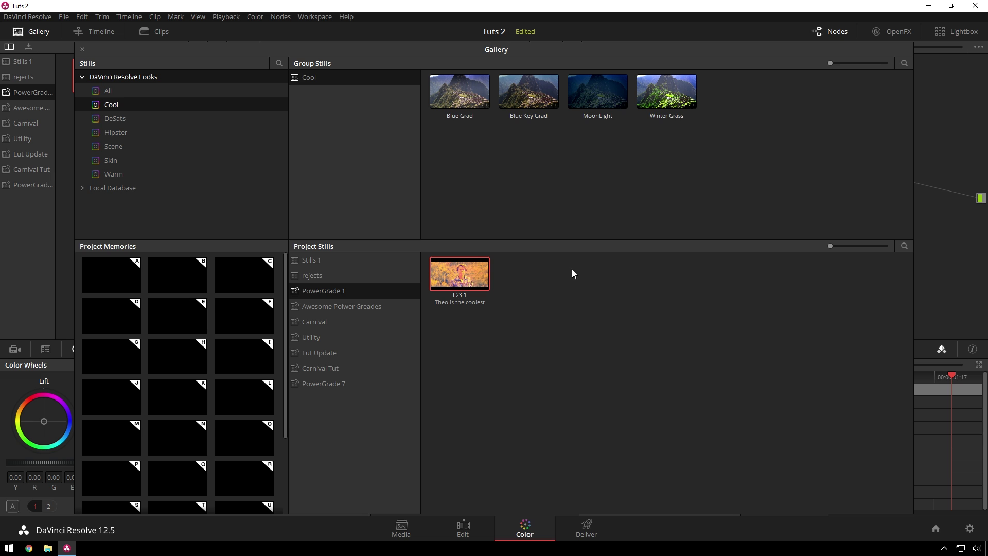
# Export still 1.23.1 to the Desktop under a custom file name.
pyautogui.rightClick(453, 285)
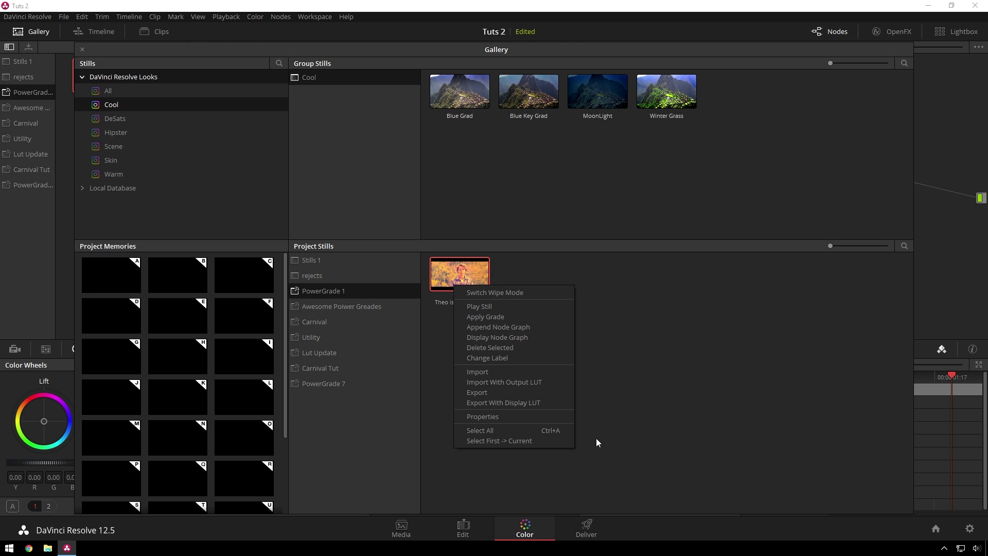
pyautogui.click(502, 393)
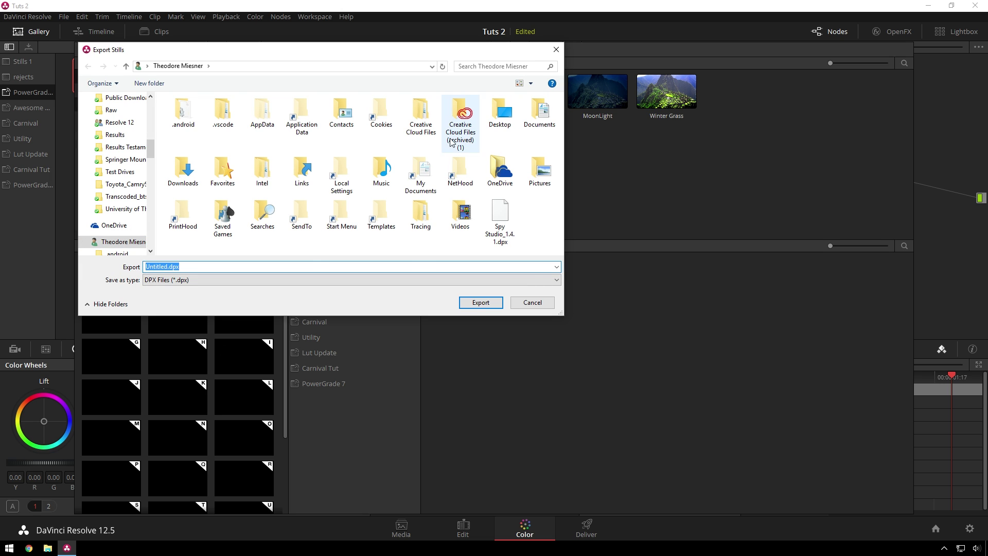
pyautogui.scroll(5, 118, 118)
pyautogui.click(110, 114)
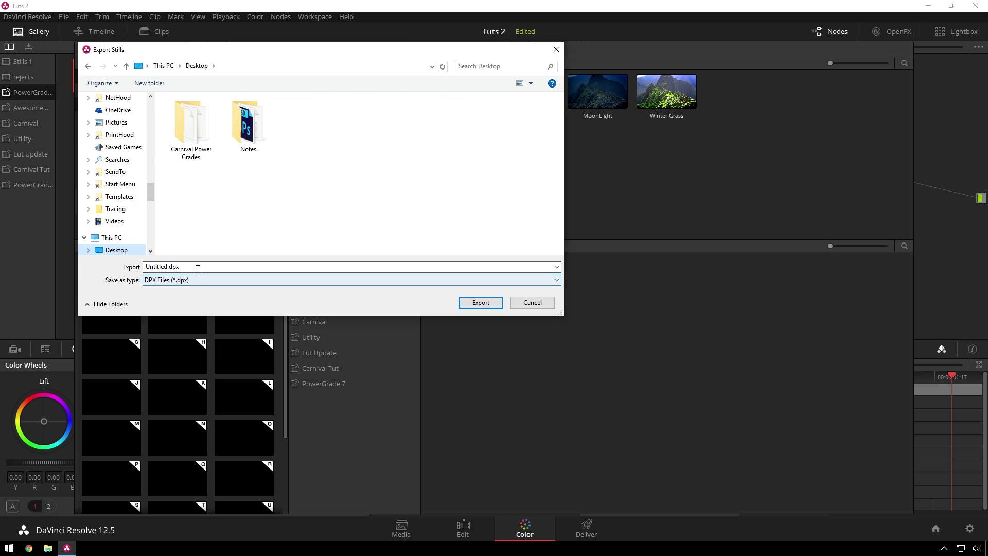
pyautogui.doubleClick(205, 266)
pyautogui.write('theo is the cooles')
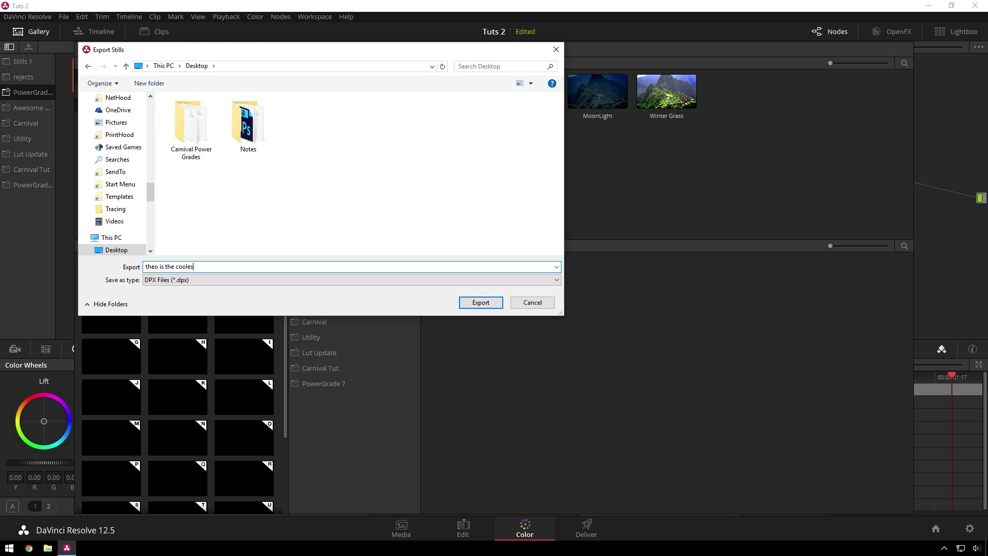
pyautogui.press('Return')
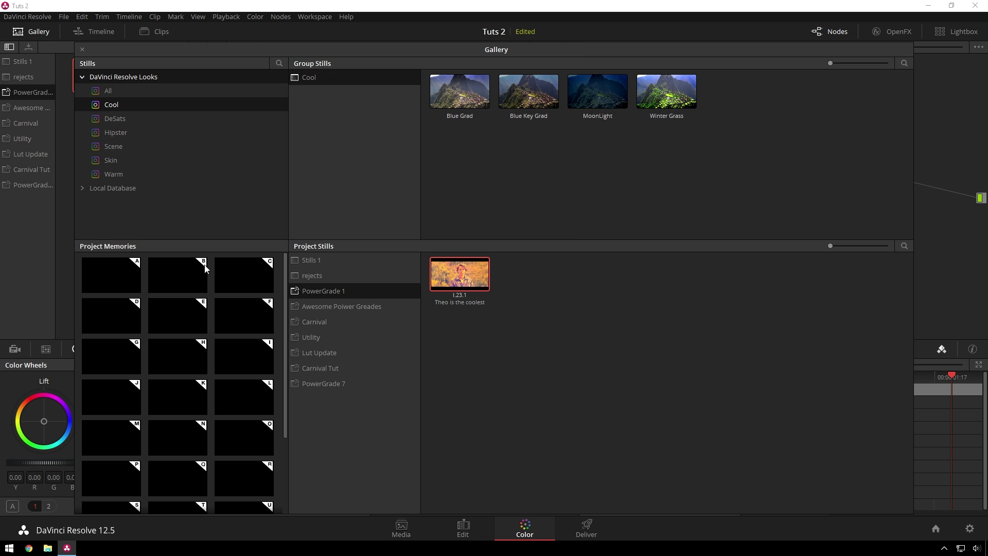
# Check the exported DPX and DRX files on the desktop, then close the Desktop window.
pyautogui.click(82, 49)
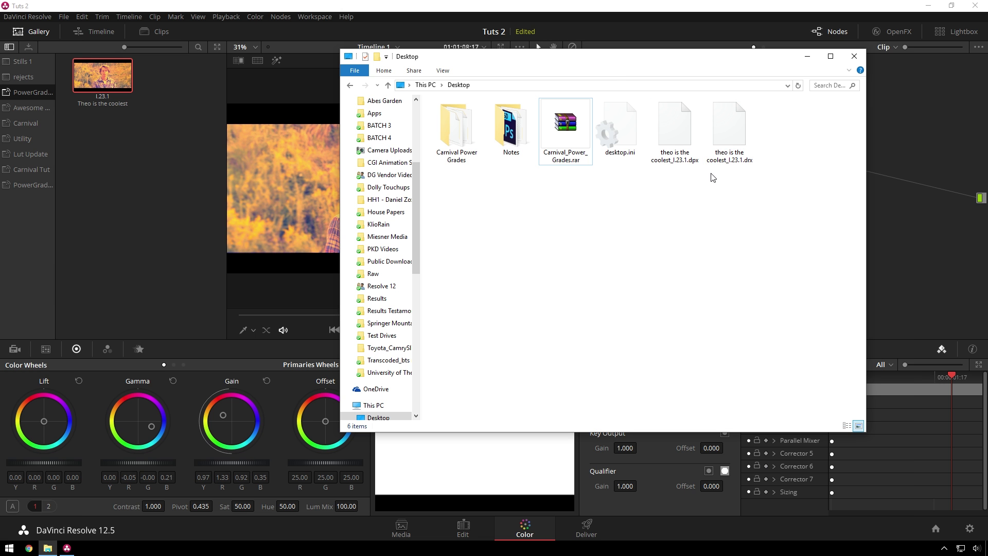
pyautogui.moveTo(662, 184); pyautogui.dragTo(757, 168)
pyautogui.click(734, 248)
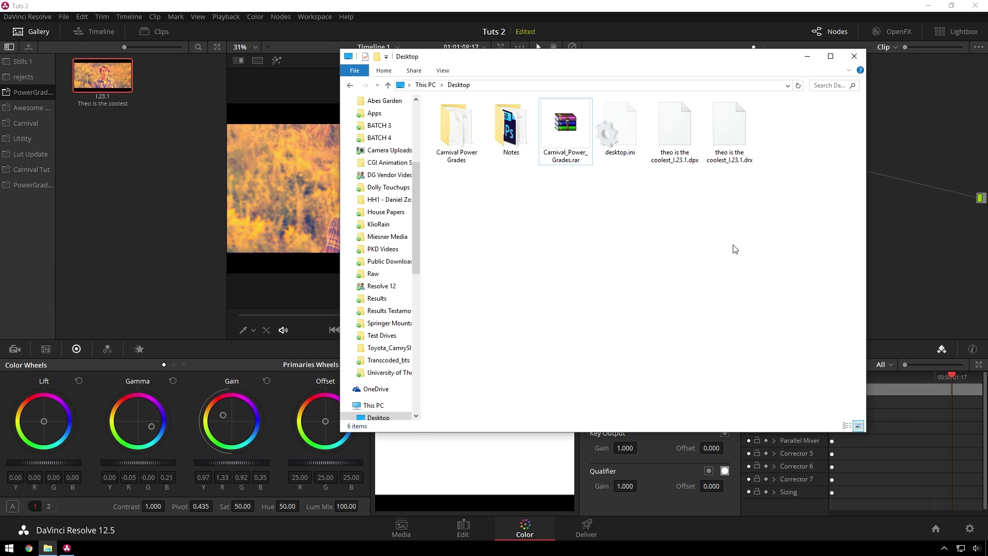
pyautogui.click(854, 56)
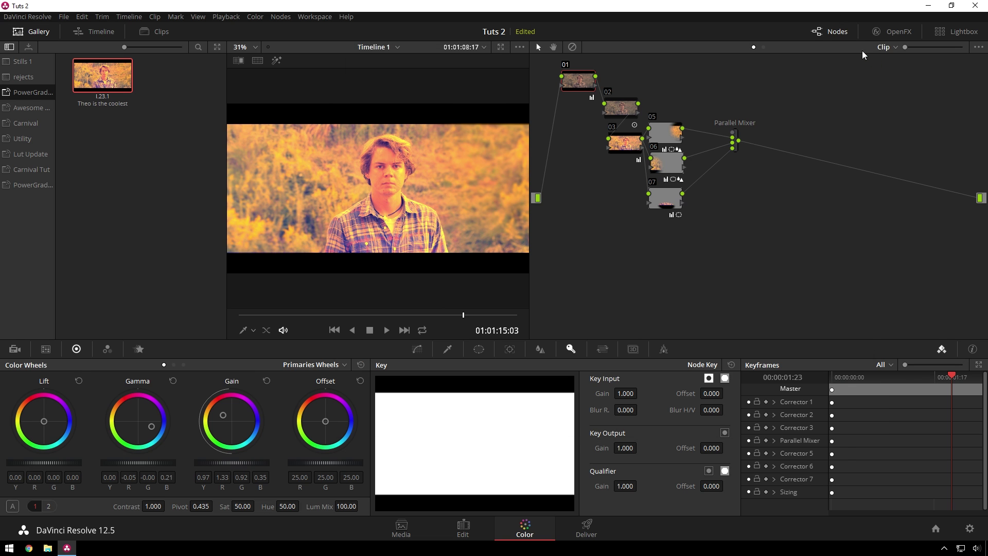
# Reset all grades and nodes on the clip, then switch to the Carnival PowerGrade album.
pyautogui.rightClick(739, 178)
pyautogui.click(757, 186)
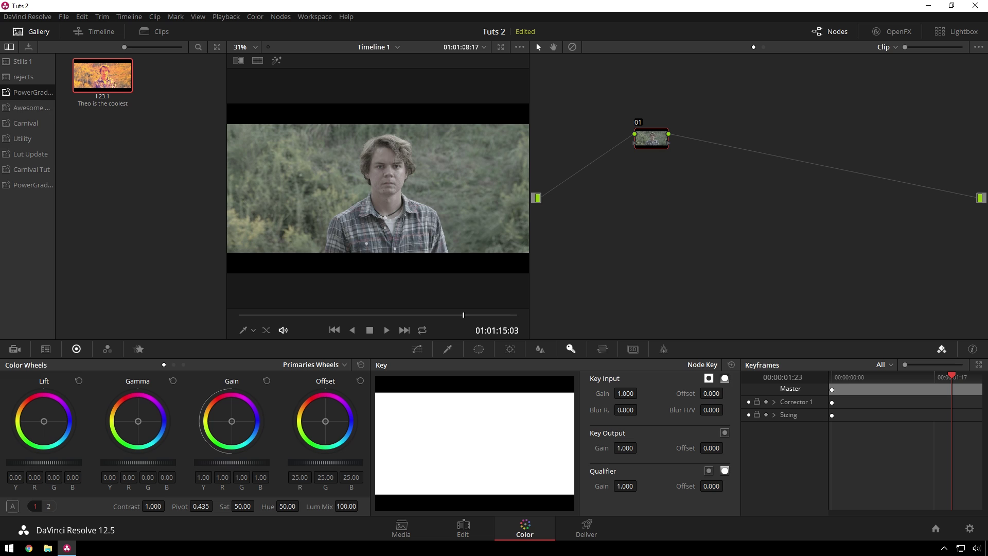
pyautogui.click(28, 187)
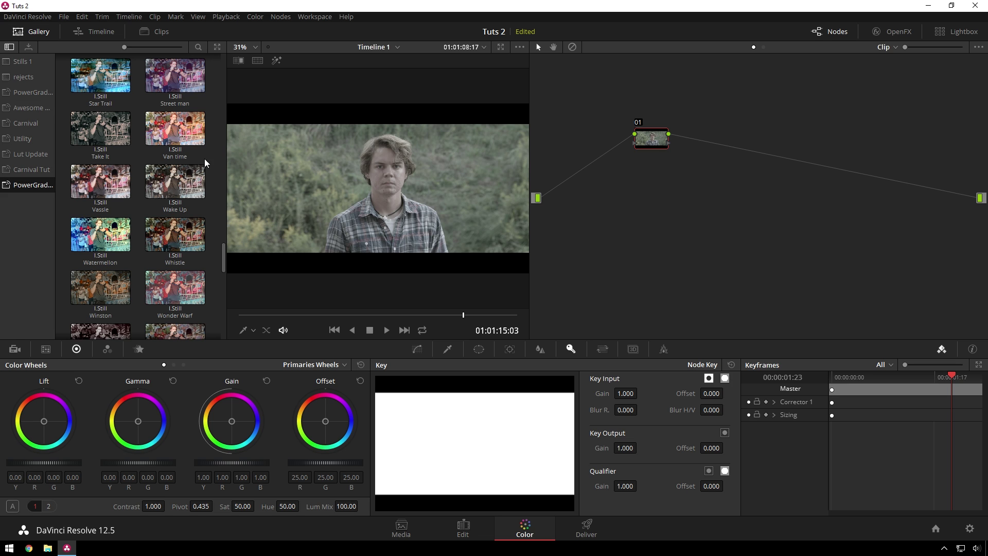